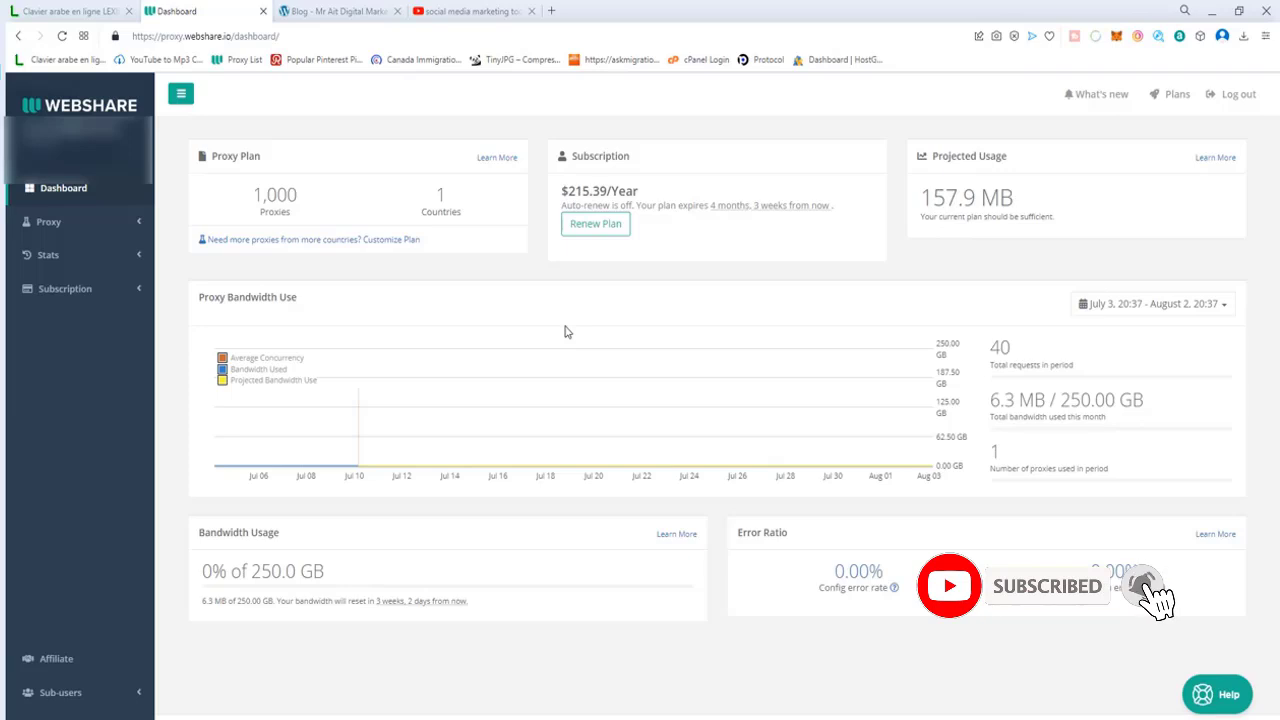
Check the social media marketing tools playlist on YouTube and the subscription expiry on the Webshare dashboard.
{"action": "left_click", "coordinate": [470, 11]}
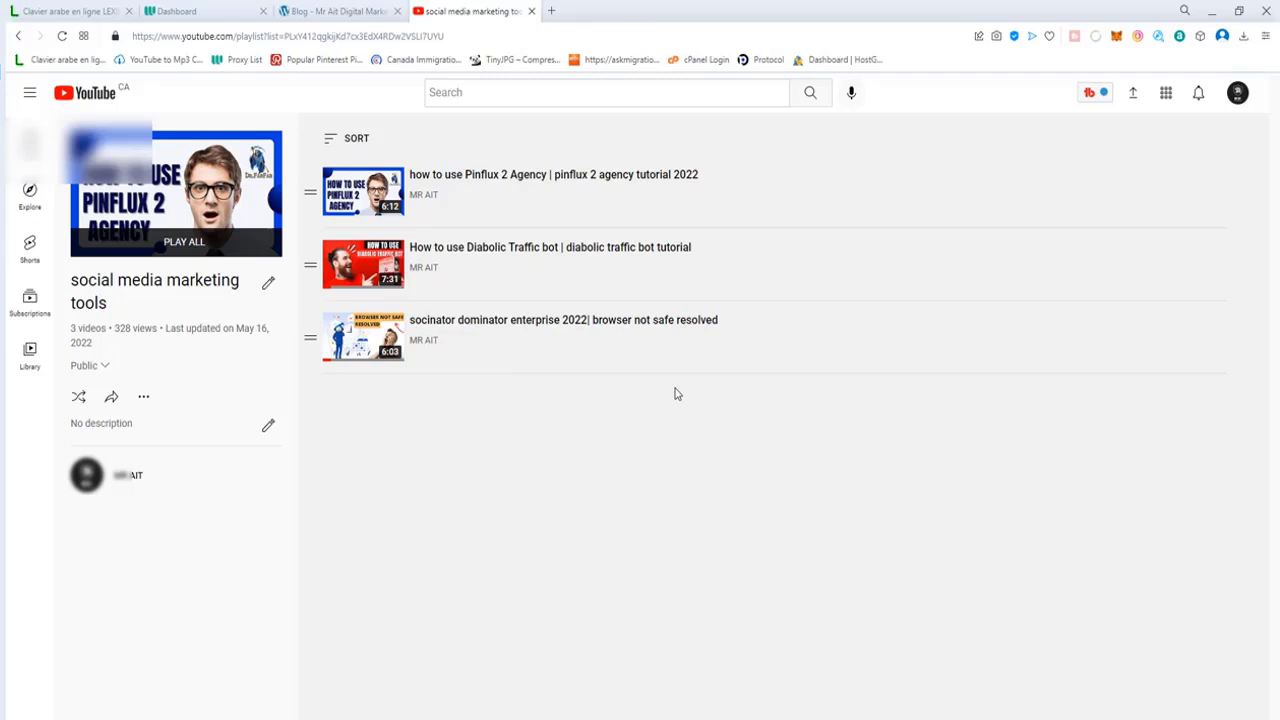
{"action": "left_click", "coordinate": [205, 11]}
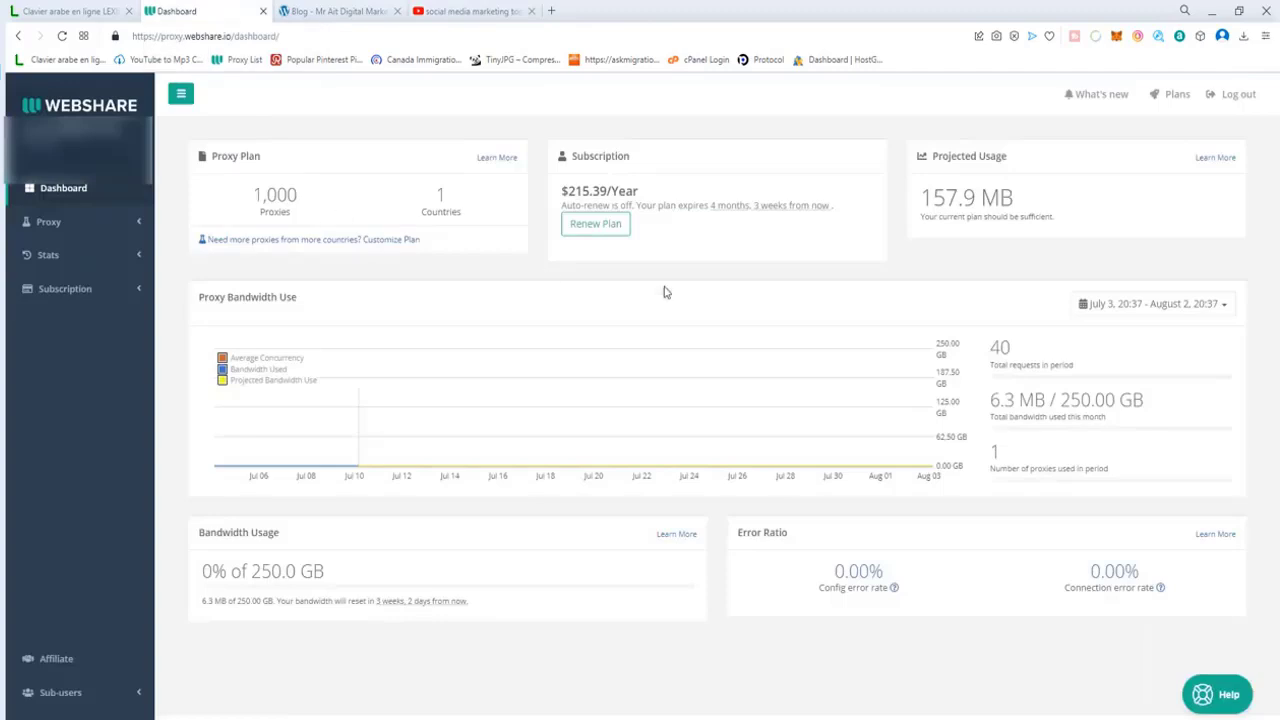
{"action": "left_click_drag", "start_coordinate": [676, 206], "coordinate": [832, 208]}
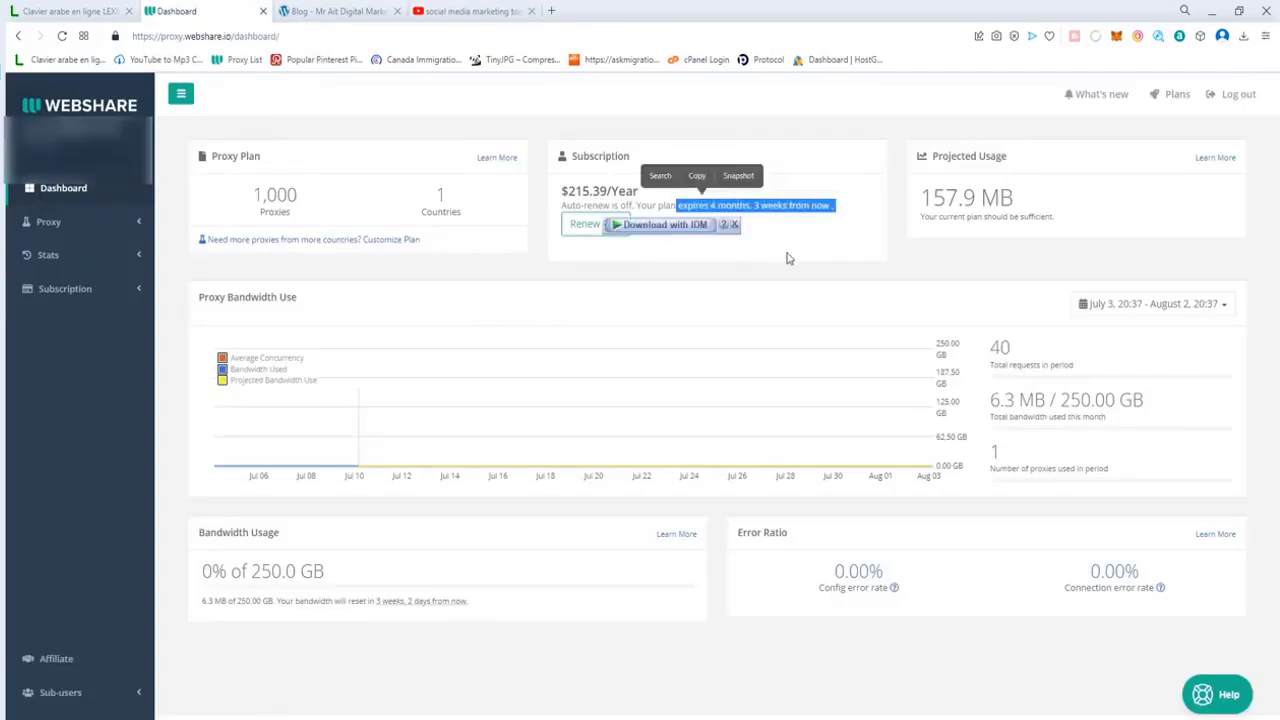
{"action": "left_click", "coordinate": [852, 235]}
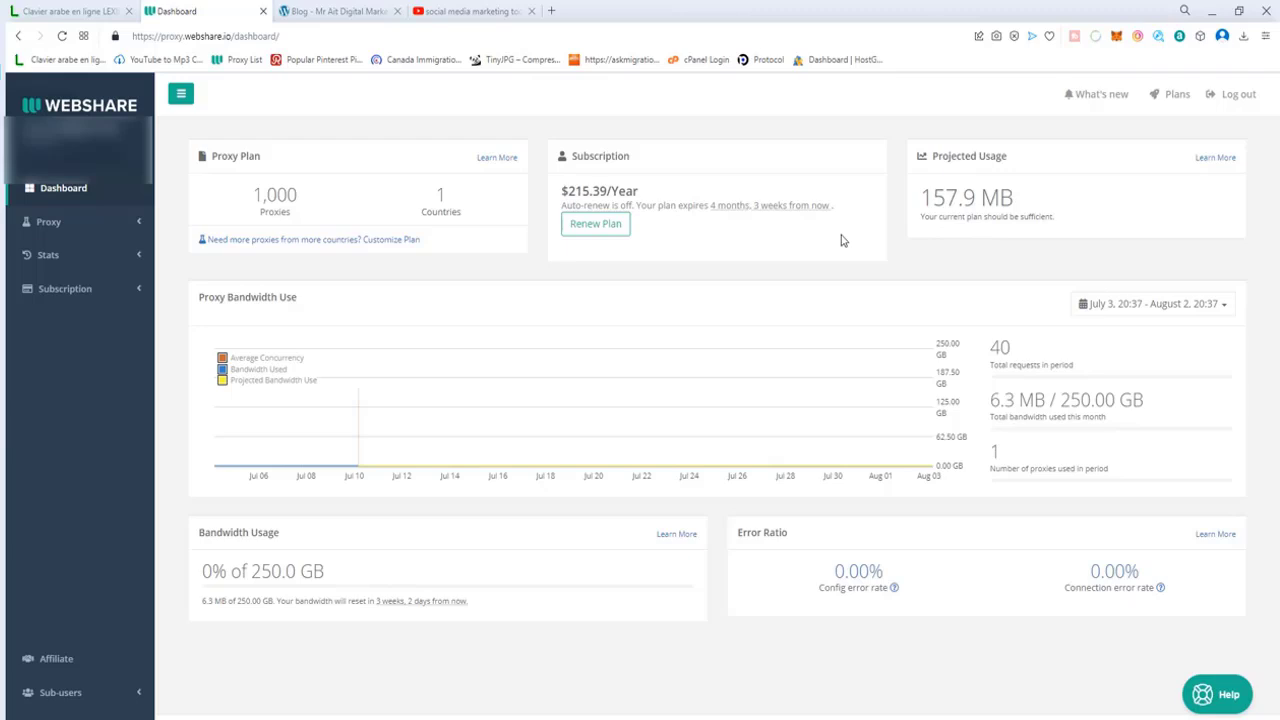
Browse the subscription plans and choose 100 proxies for the Proxy Server type.
{"action": "left_click", "coordinate": [133, 295]}
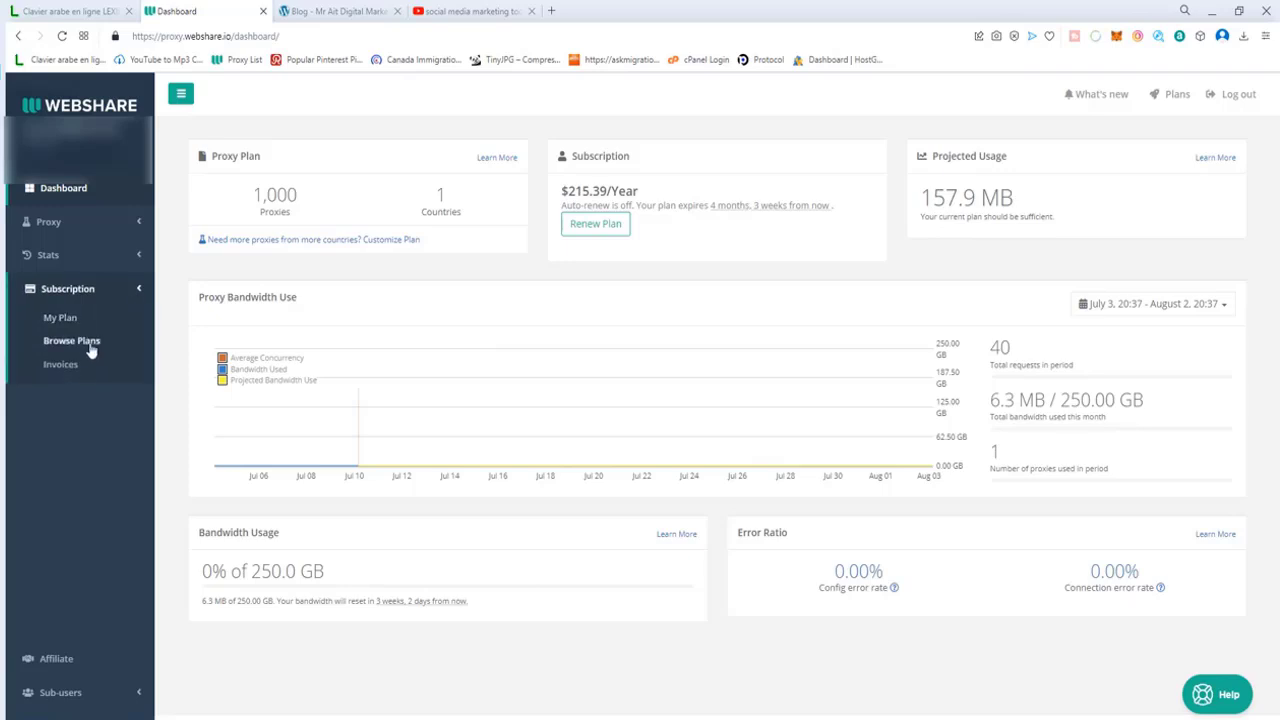
{"action": "left_click", "coordinate": [71, 341]}
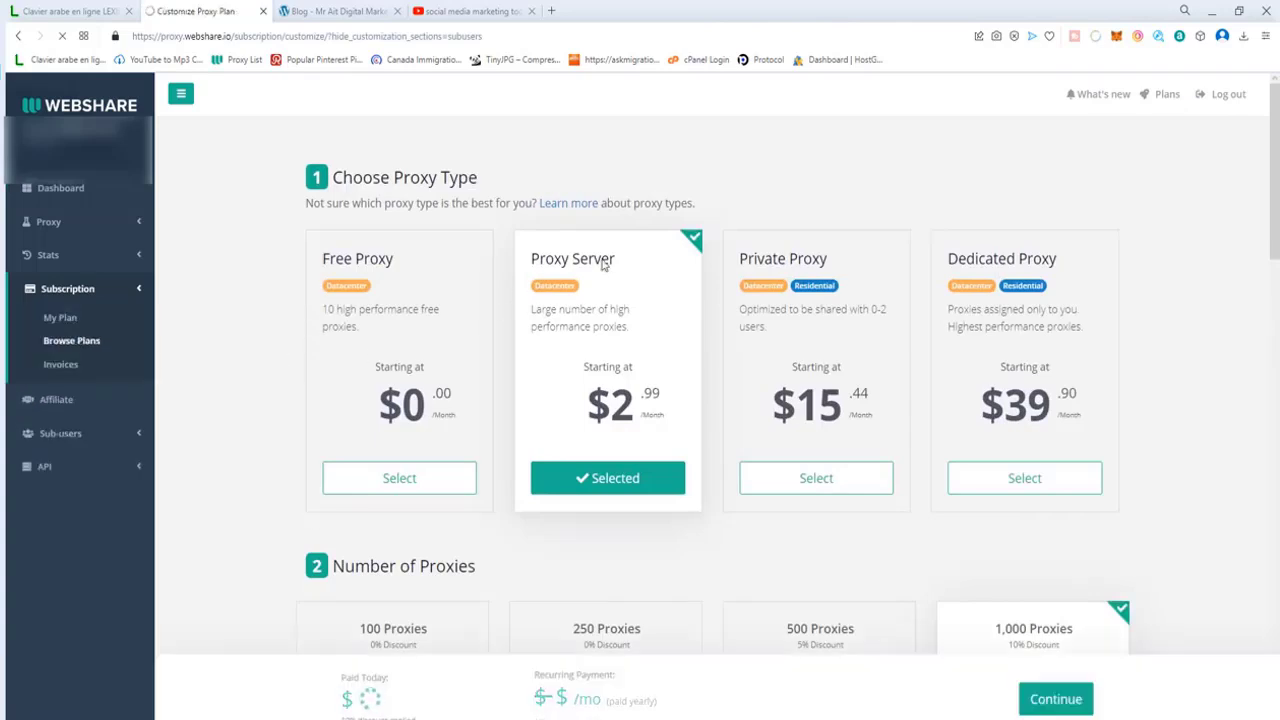
{"action": "left_click_drag", "start_coordinate": [558, 260], "coordinate": [618, 262]}
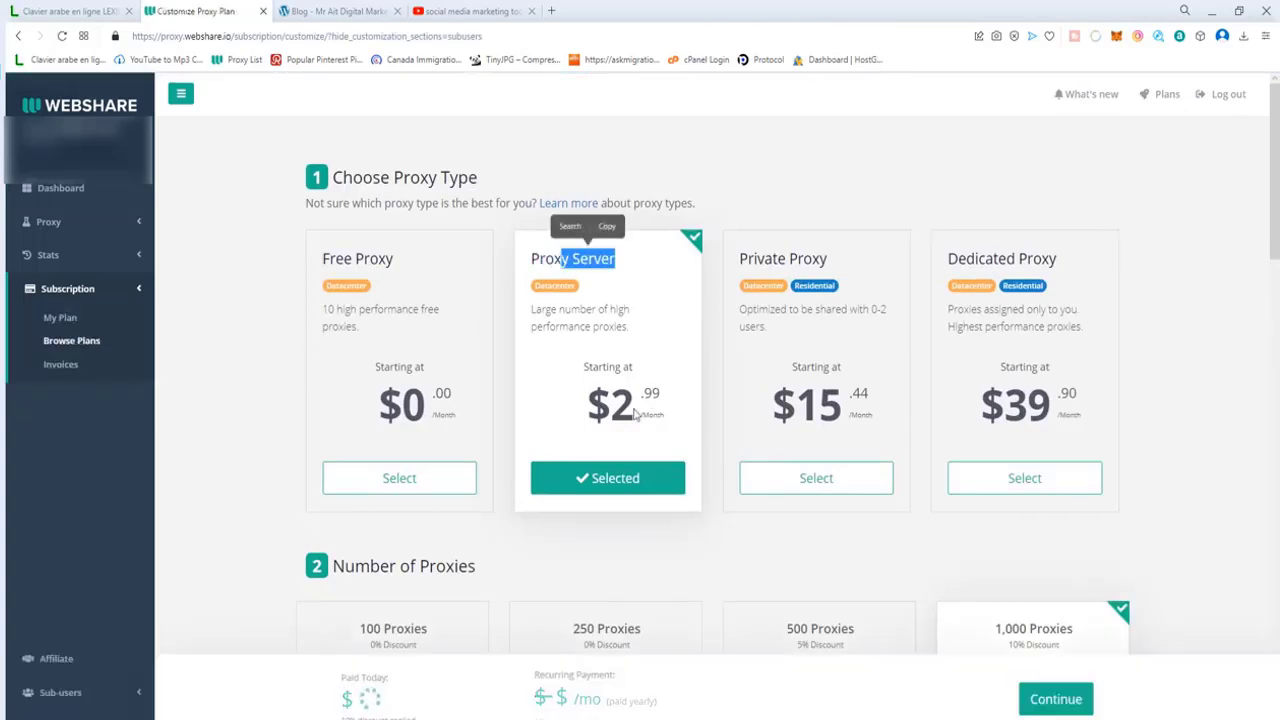
{"action": "scroll", "coordinate": [520, 460], "scroll_direction": "down", "scroll_amount": 2}
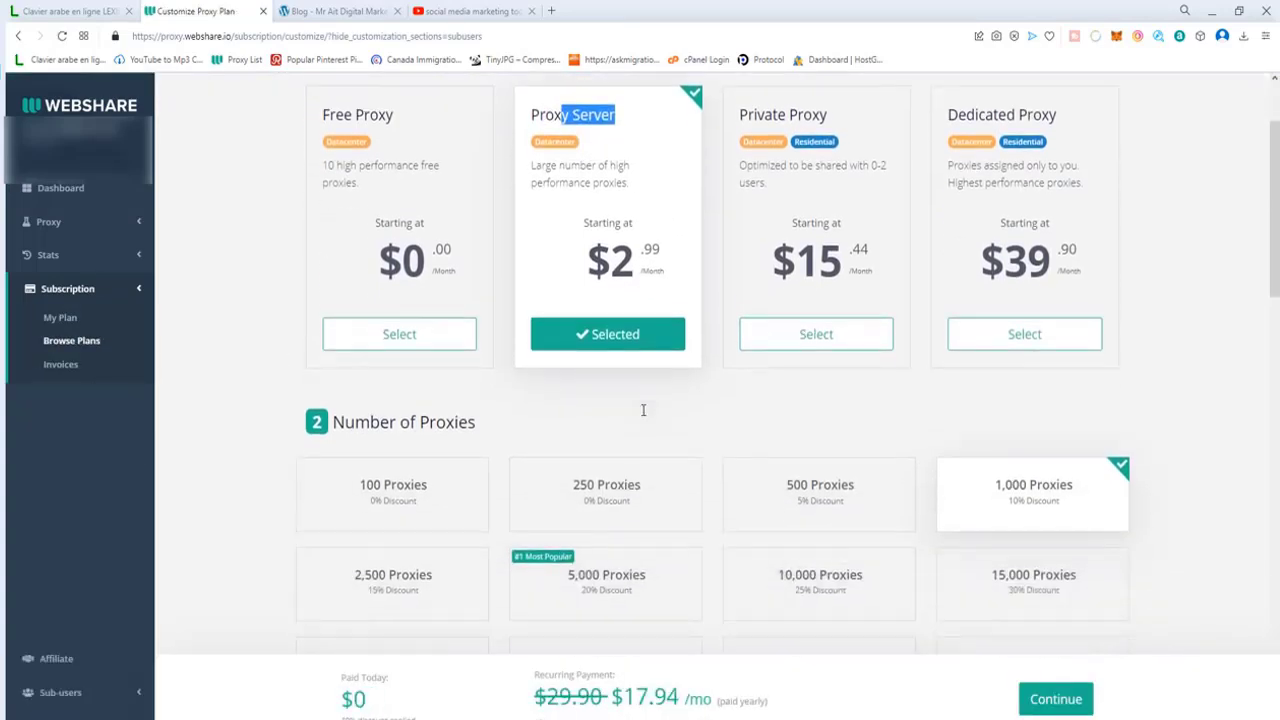
{"action": "left_click", "coordinate": [458, 482]}
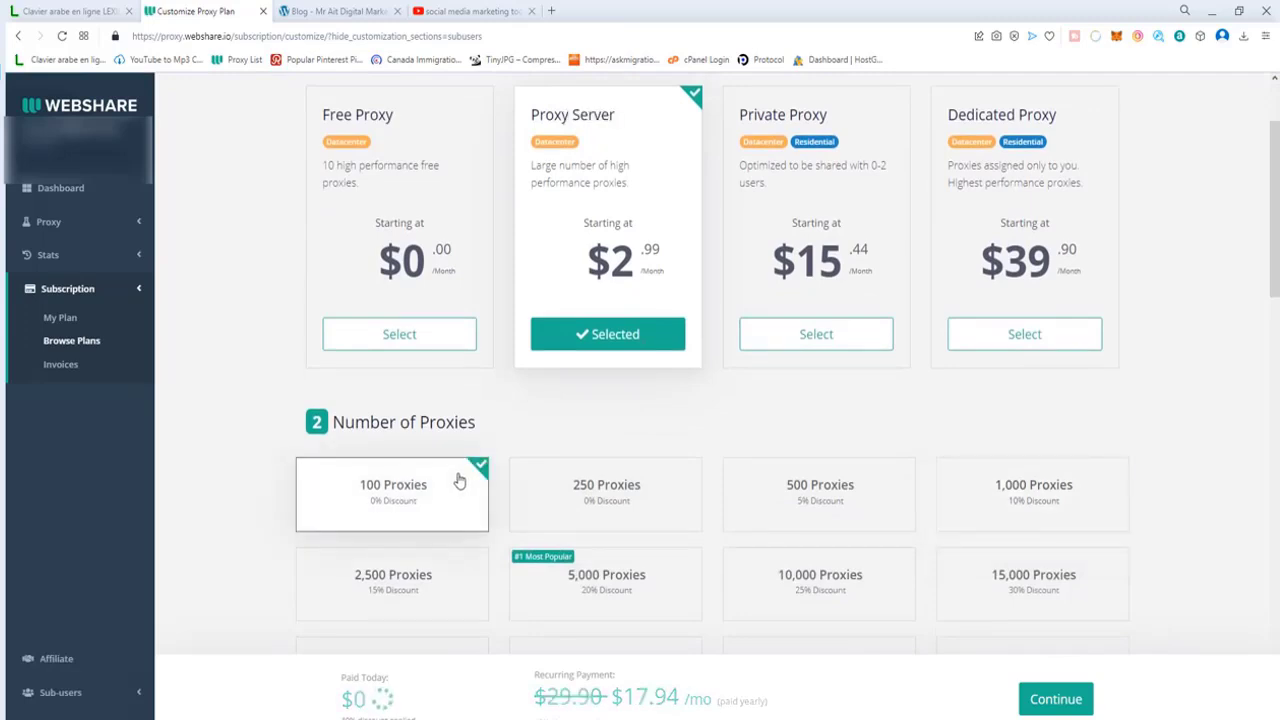
Select the Saver 250 GB / Month bandwidth limit for the plan, after reviewing the country locations.
{"action": "scroll", "coordinate": [470, 485], "scroll_direction": "down", "scroll_amount": 1}
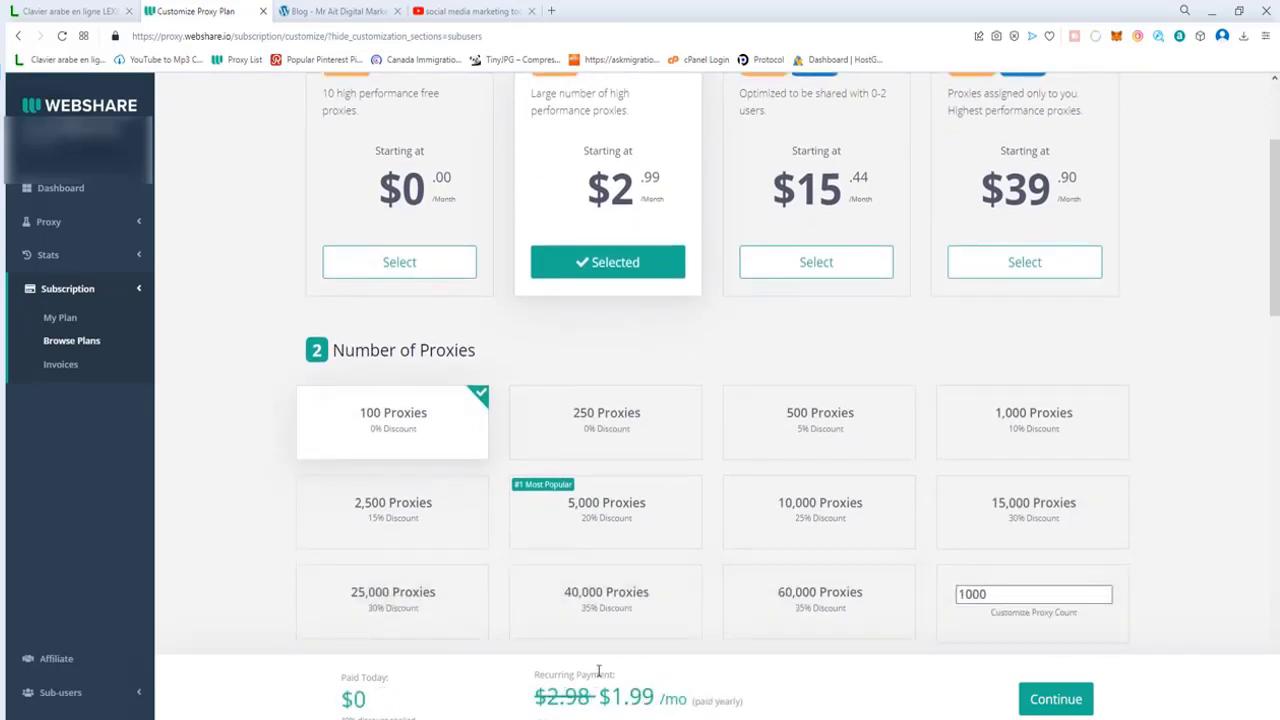
{"action": "scroll", "coordinate": [596, 431], "scroll_direction": "down", "scroll_amount": 3}
{"action": "scroll", "coordinate": [596, 431], "scroll_direction": "down", "scroll_amount": 3}
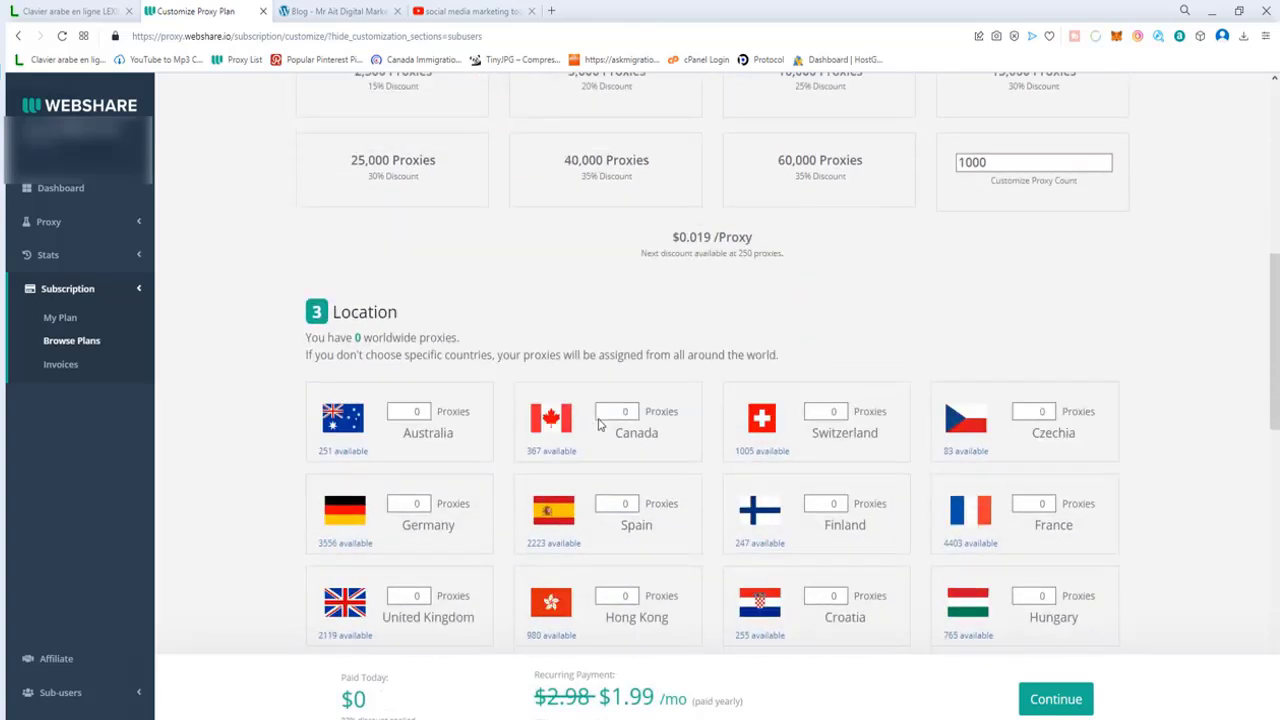
{"action": "scroll", "coordinate": [898, 548], "scroll_direction": "down", "scroll_amount": 2}
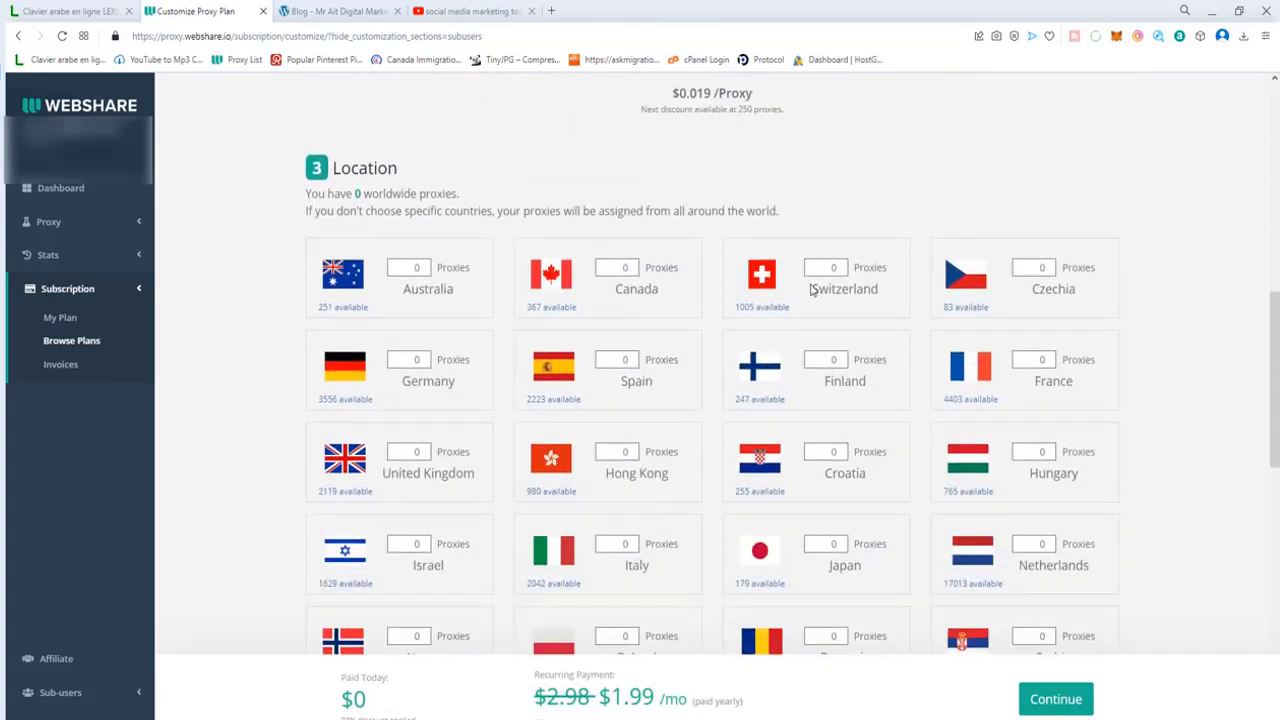
{"action": "left_click", "coordinate": [419, 267]}
{"action": "scroll", "coordinate": [520, 320], "scroll_direction": "down", "scroll_amount": 12}
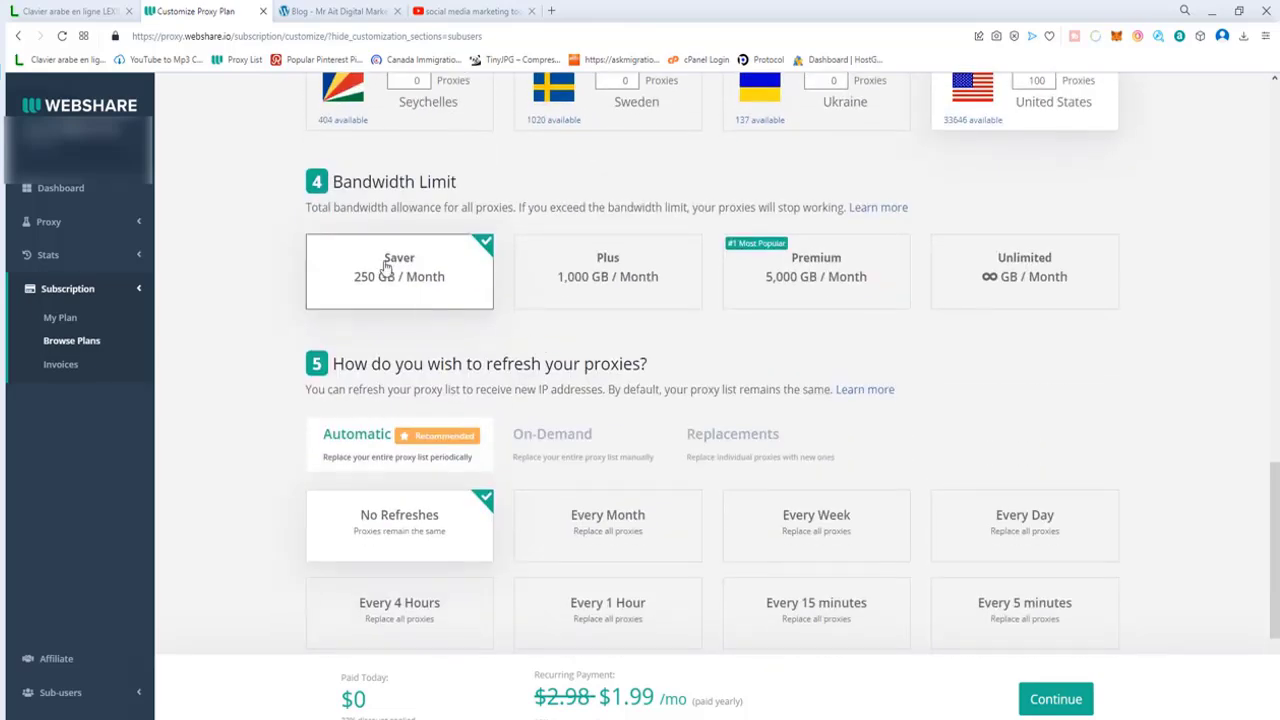
{"action": "scroll", "coordinate": [390, 270], "scroll_direction": "up", "scroll_amount": 1}
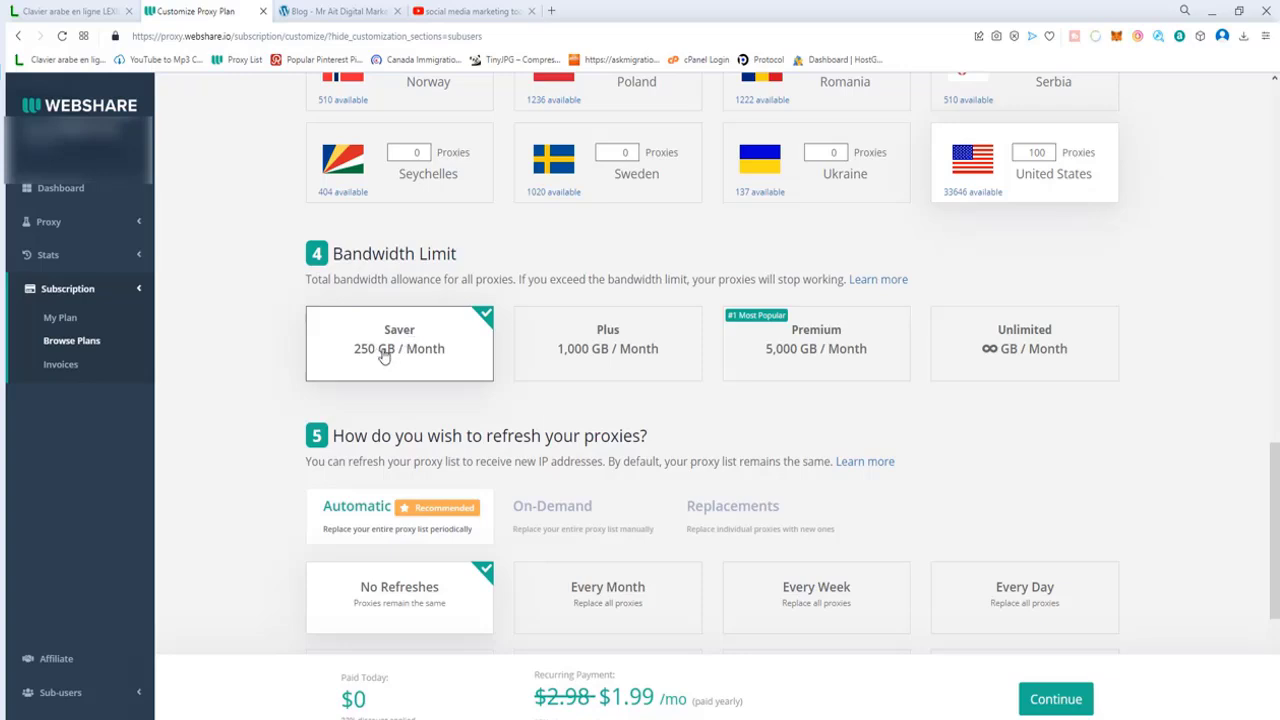
{"action": "left_click", "coordinate": [567, 355]}
{"action": "left_click", "coordinate": [478, 352]}
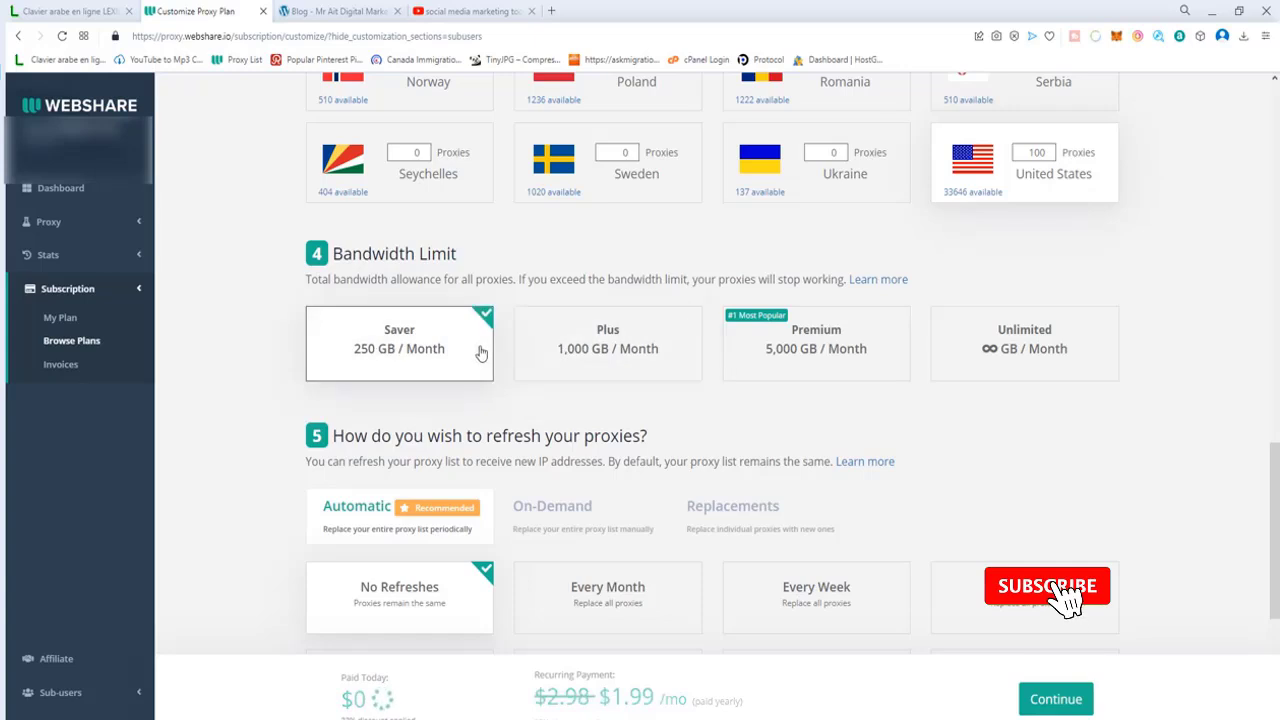
Review the refresh options and additional features, and switch off yearly payment for the plan.
{"action": "scroll", "coordinate": [480, 352], "scroll_direction": "down", "scroll_amount": 2}
{"action": "scroll", "coordinate": [420, 328], "scroll_direction": "down", "scroll_amount": 2}
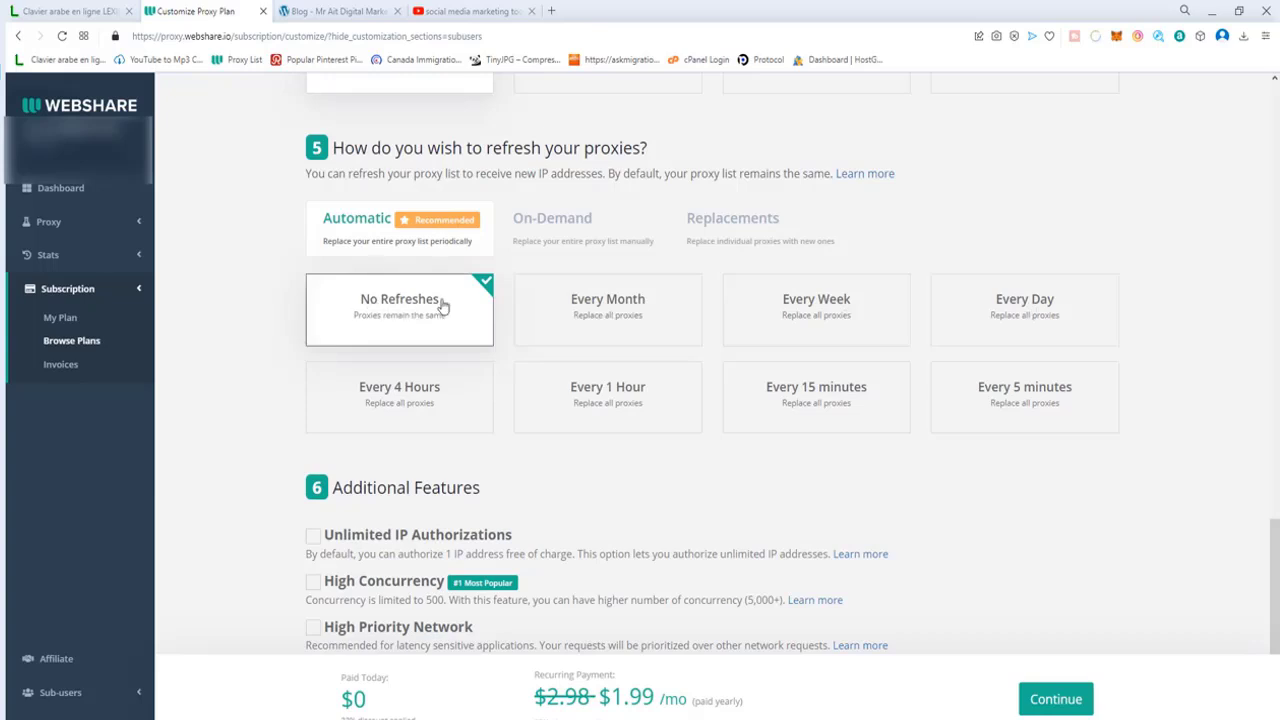
{"action": "scroll", "coordinate": [420, 306], "scroll_direction": "down", "scroll_amount": 2}
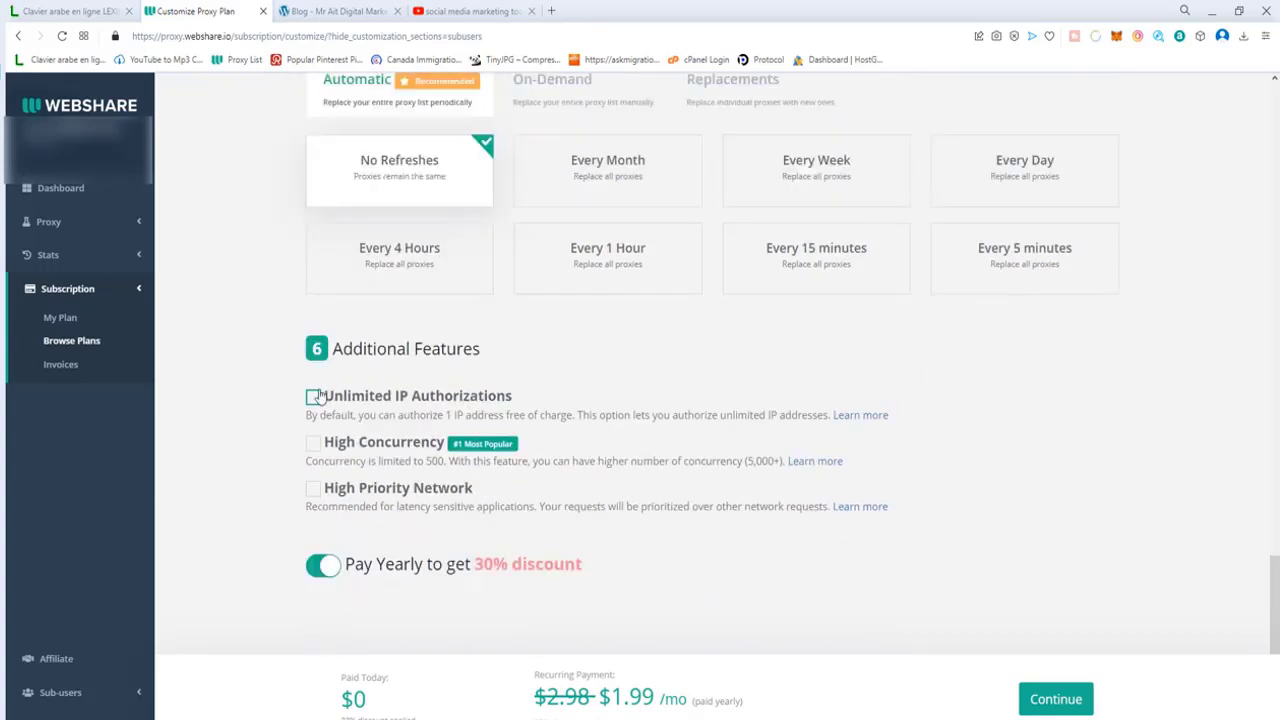
{"action": "left_click", "coordinate": [318, 566]}
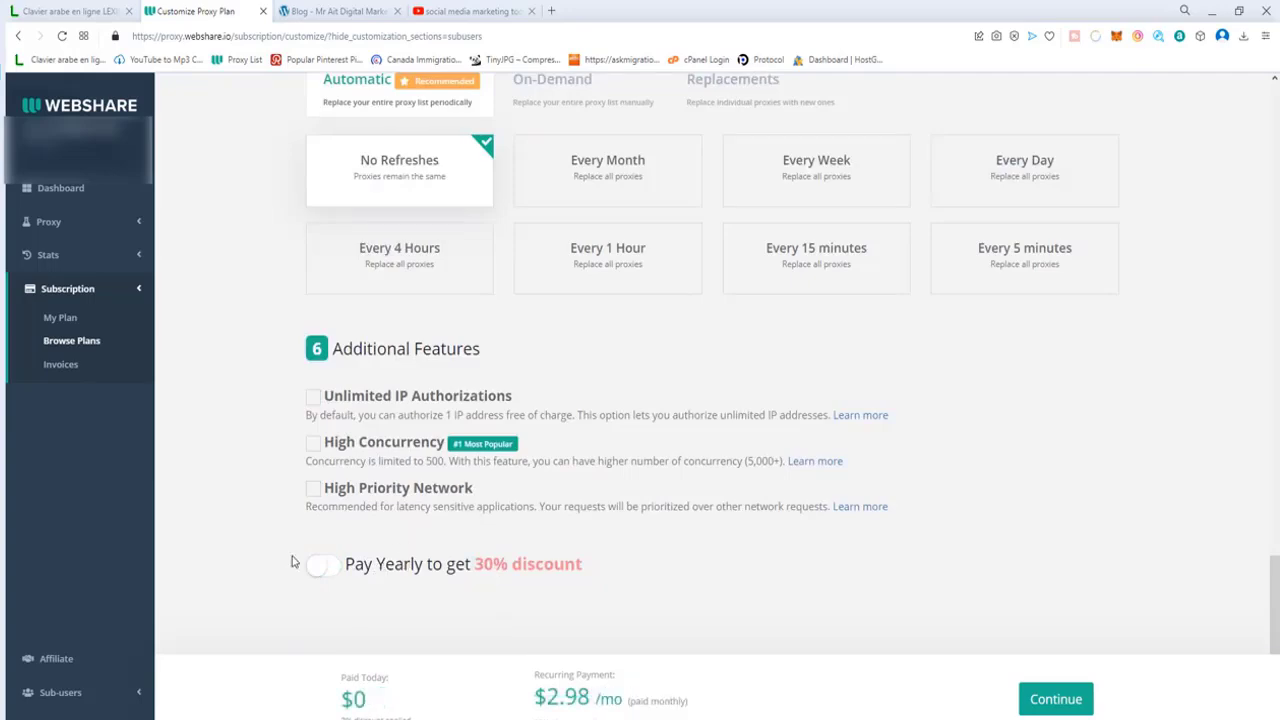
{"action": "left_click", "coordinate": [323, 567]}
{"action": "scroll", "coordinate": [573, 490], "scroll_direction": "up", "scroll_amount": 6}
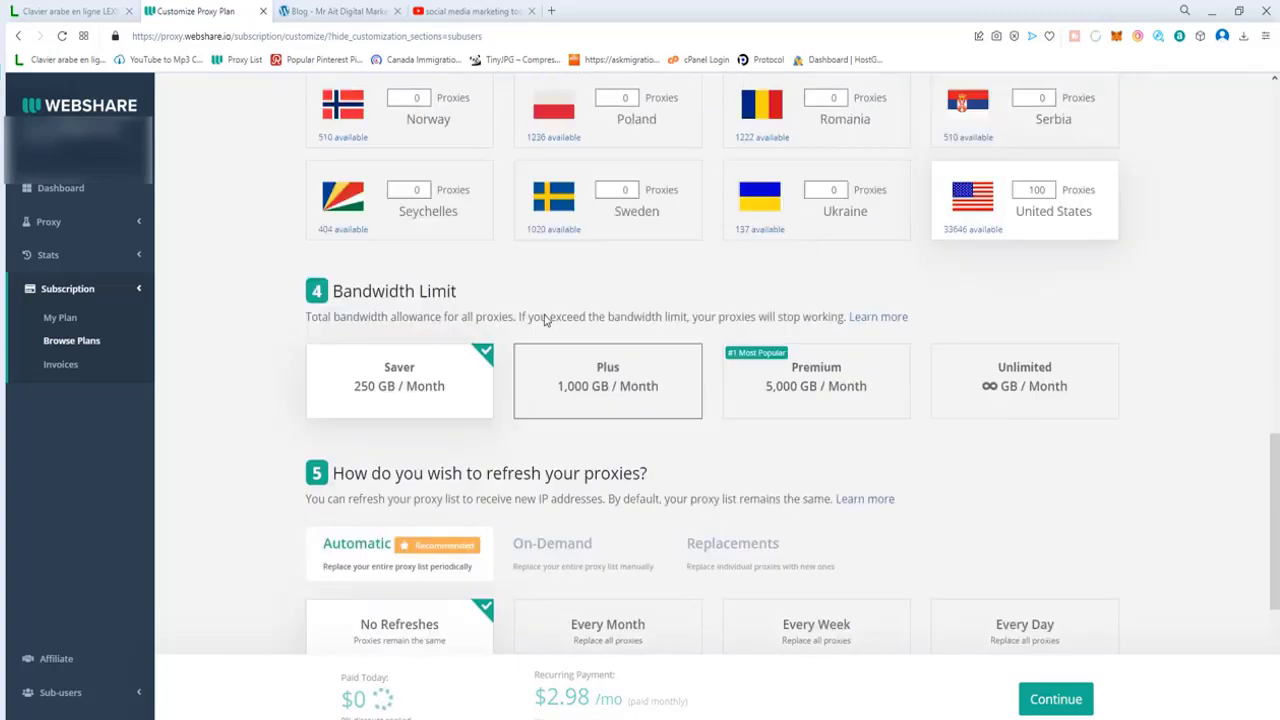
{"action": "scroll", "coordinate": [573, 495], "scroll_direction": "down", "scroll_amount": 6}
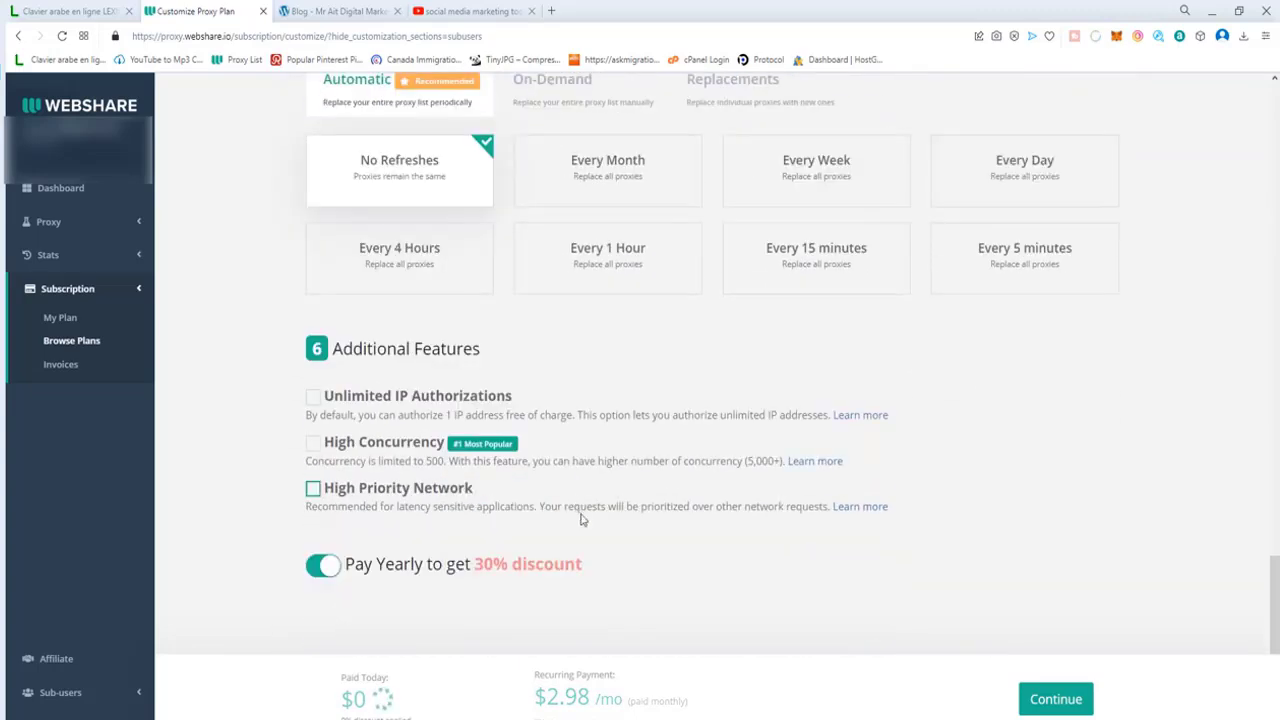
{"action": "left_click", "coordinate": [328, 568]}
Compare the Proxy Server and Private Proxy types in the proxy type selection.
{"action": "scroll", "coordinate": [337, 570], "scroll_direction": "up", "scroll_amount": 15}
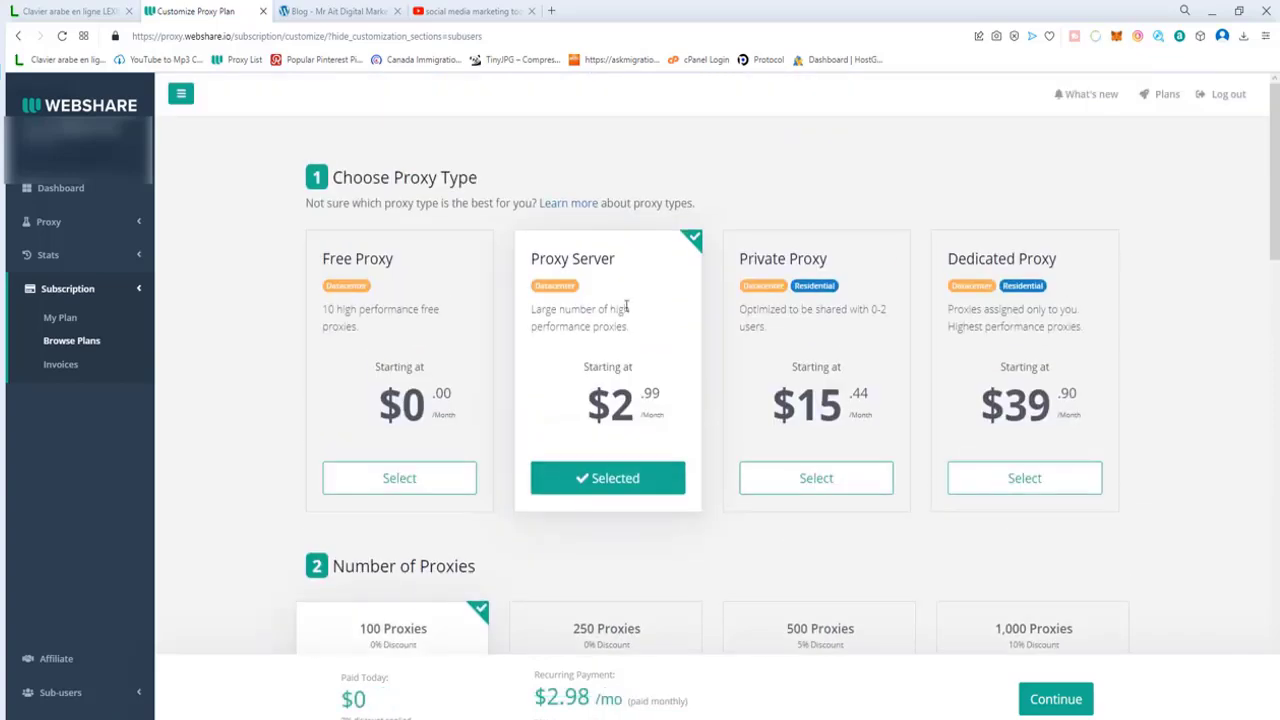
{"action": "scroll", "coordinate": [623, 311], "scroll_direction": "down", "scroll_amount": 7}
{"action": "key", "text": "BackSpace"}
{"action": "left_click_drag", "start_coordinate": [618, 262], "coordinate": [532, 266]}
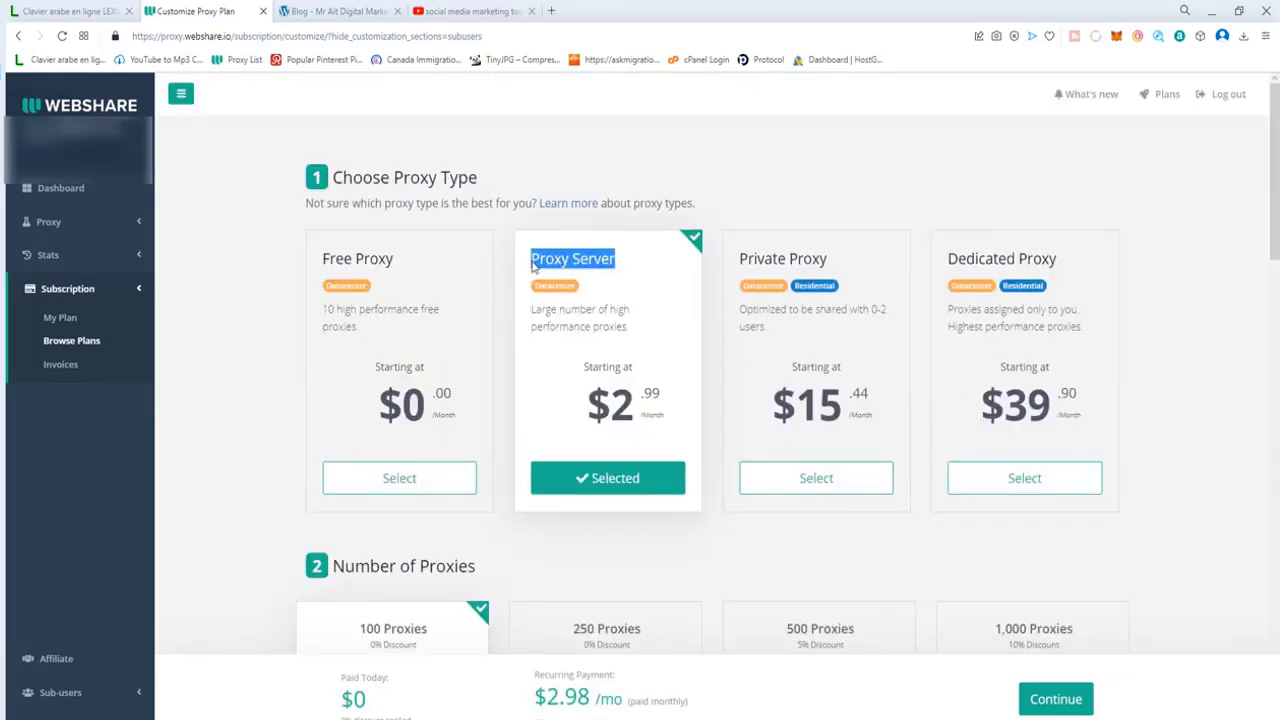
{"action": "left_click_drag", "start_coordinate": [838, 258], "coordinate": [776, 258]}
{"action": "left_click", "coordinate": [876, 246]}
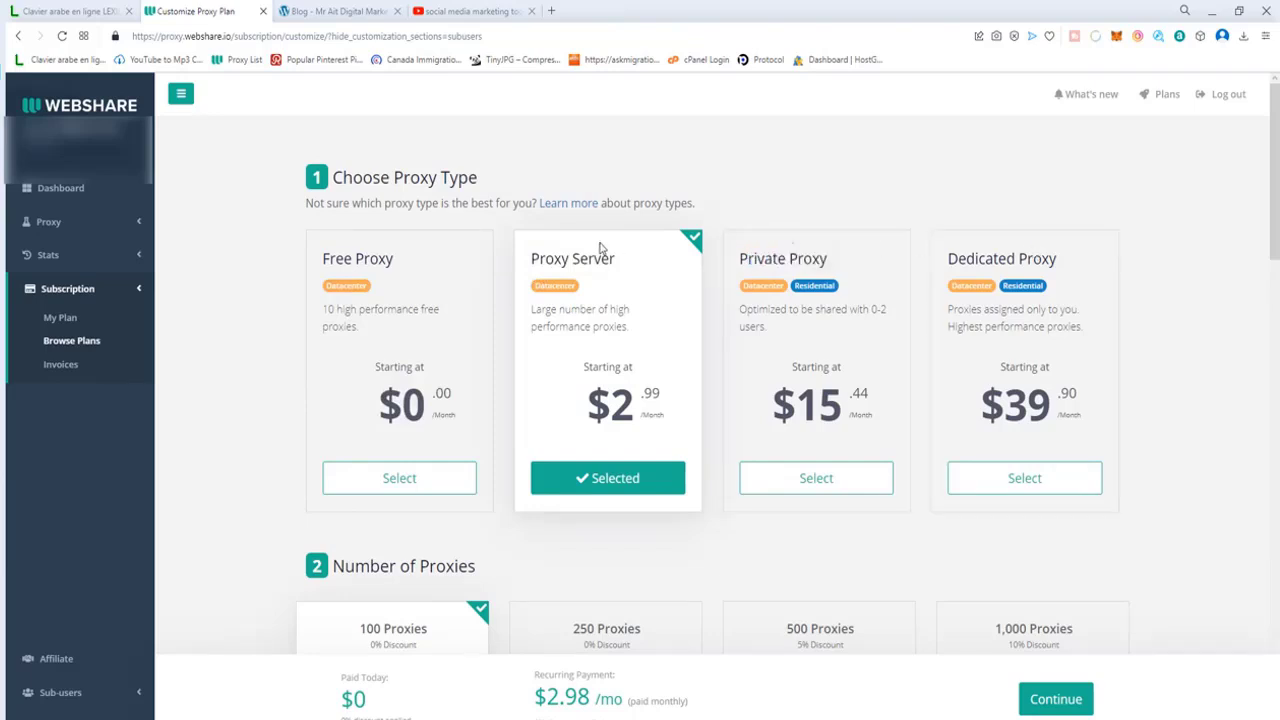
{"action": "left_click_drag", "start_coordinate": [617, 262], "coordinate": [572, 259]}
Recheck the plan options and continue to checkout without adding High Concurrency or High Priority Network.
{"action": "scroll", "coordinate": [629, 200], "scroll_direction": "down", "scroll_amount": 2}
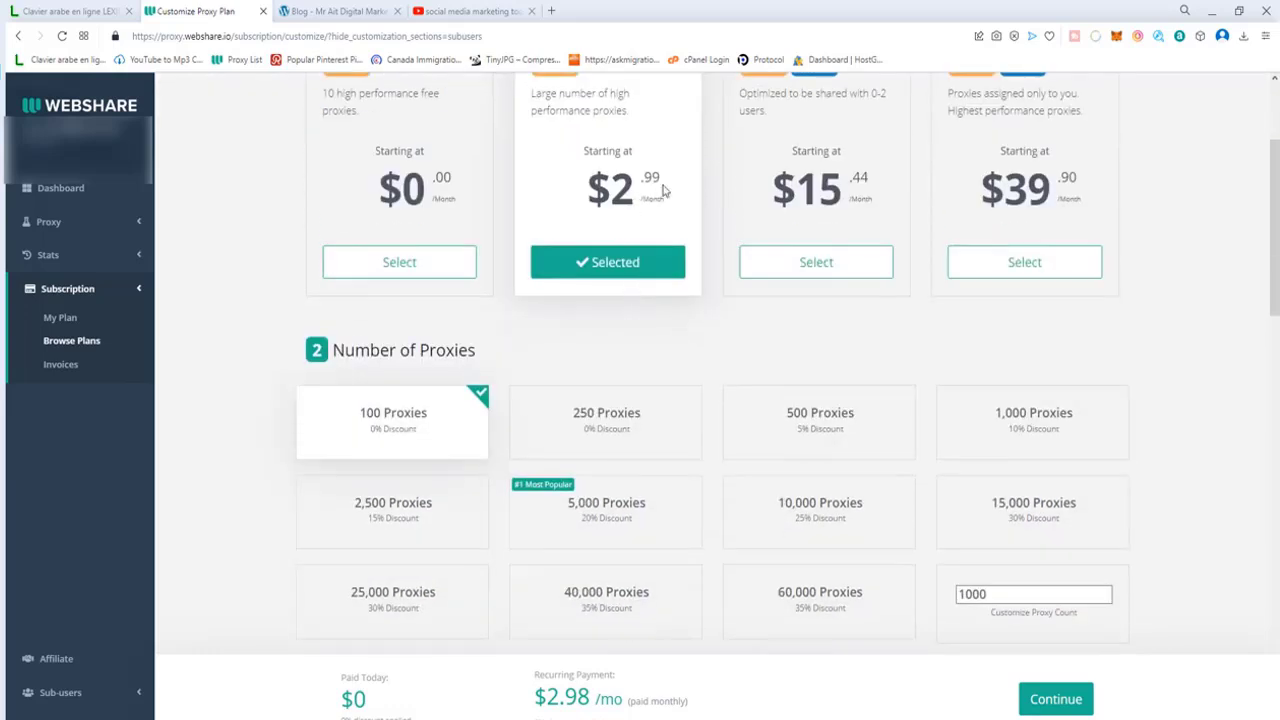
{"action": "scroll", "coordinate": [660, 190], "scroll_direction": "down", "scroll_amount": 1}
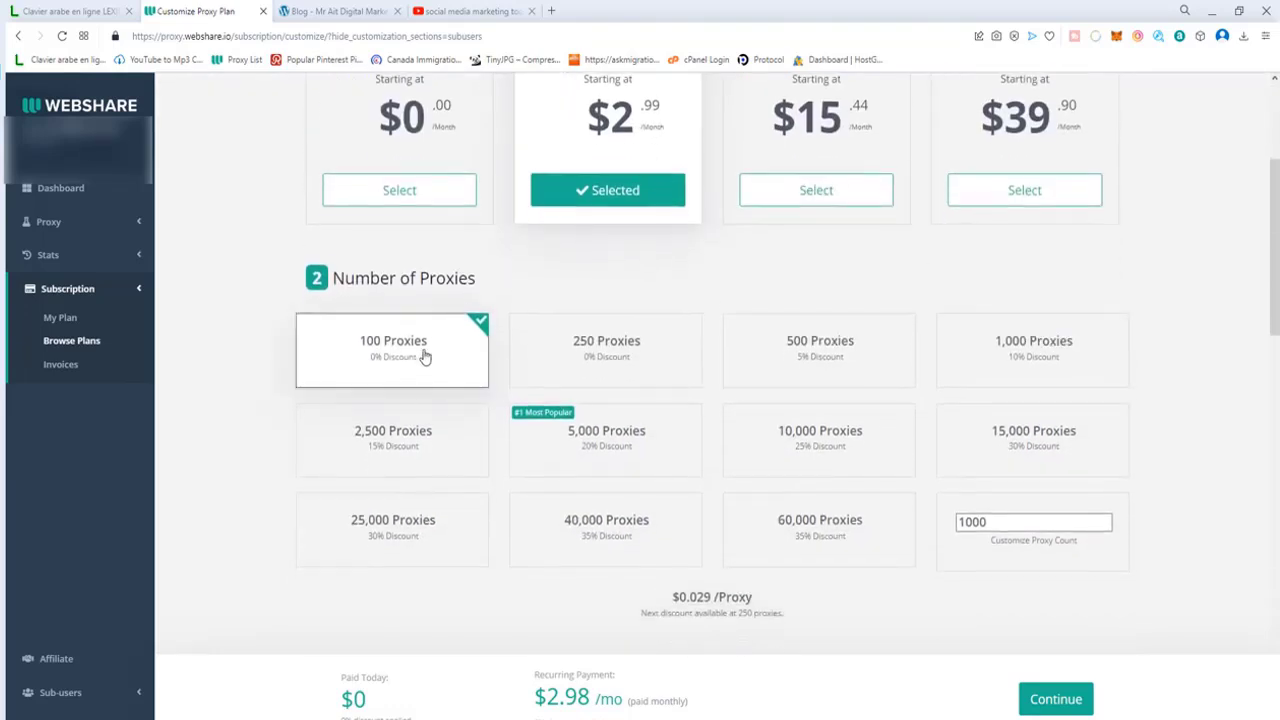
{"action": "scroll", "coordinate": [425, 357], "scroll_direction": "down", "scroll_amount": 4}
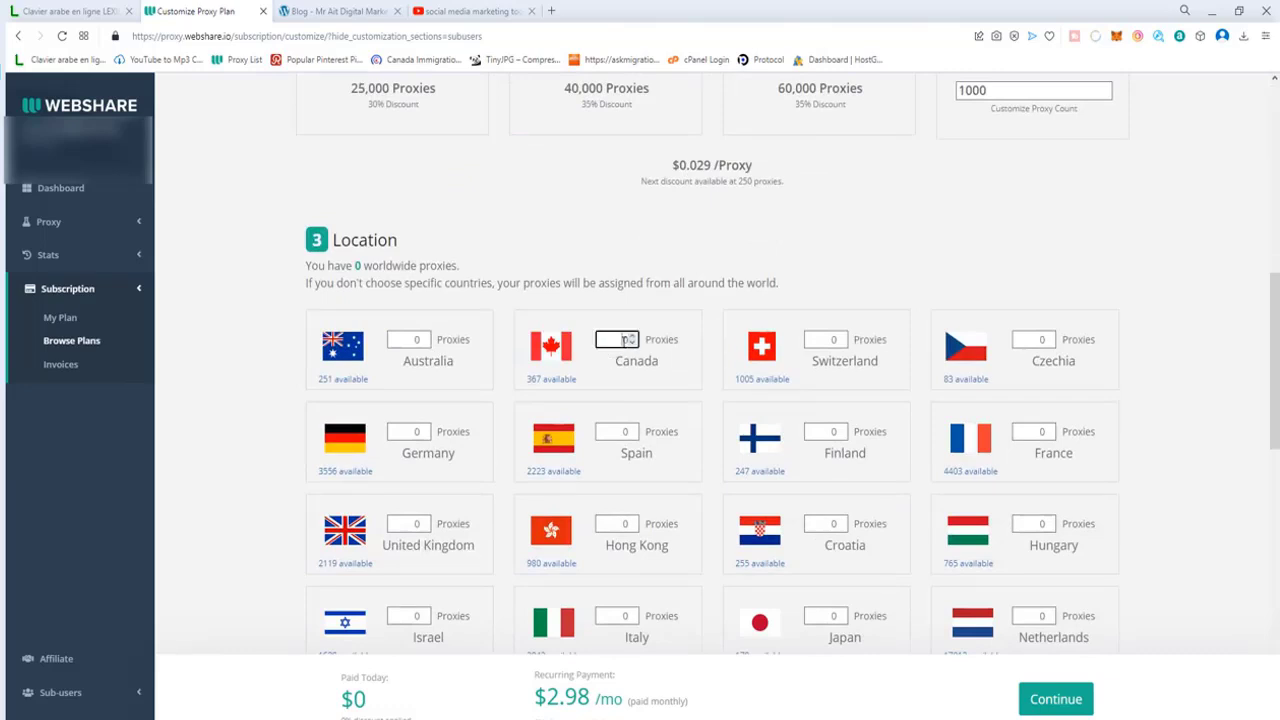
{"action": "left_click", "coordinate": [630, 337]}
{"action": "scroll", "coordinate": [443, 457], "scroll_direction": "down", "scroll_amount": 2}
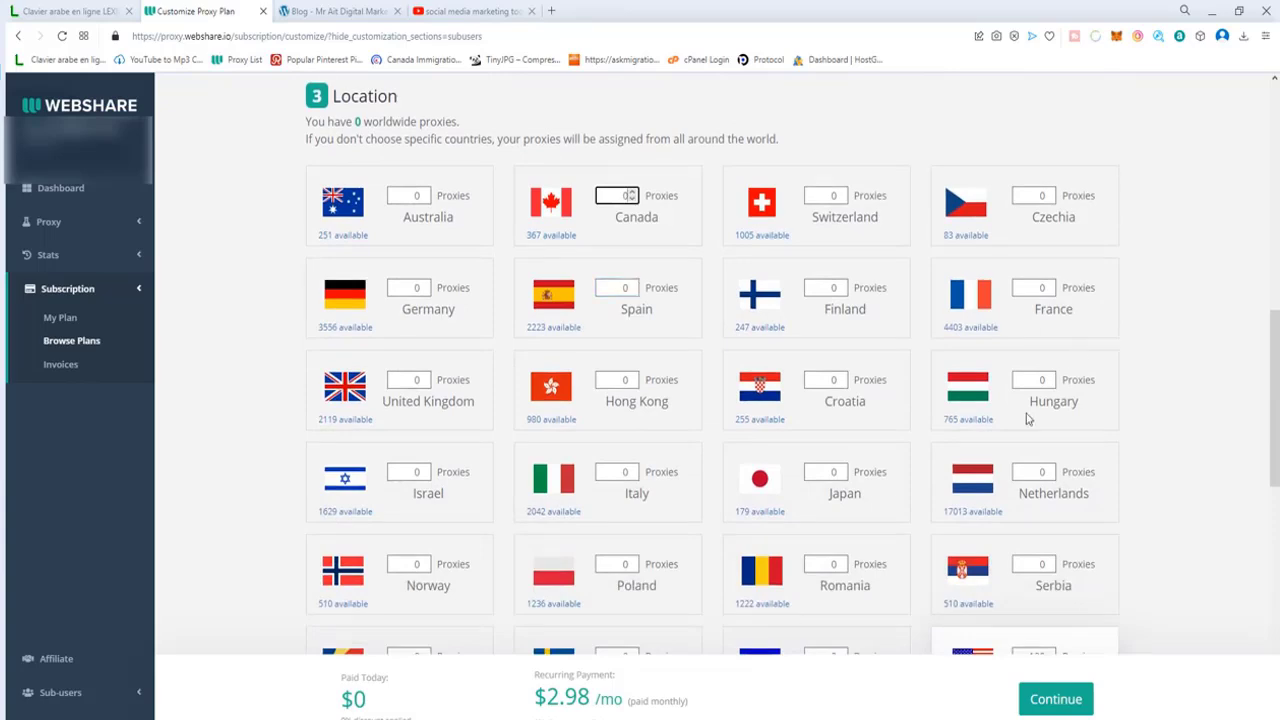
{"action": "scroll", "coordinate": [806, 356], "scroll_direction": "down", "scroll_amount": 5}
{"action": "scroll", "coordinate": [360, 289], "scroll_direction": "down", "scroll_amount": 3}
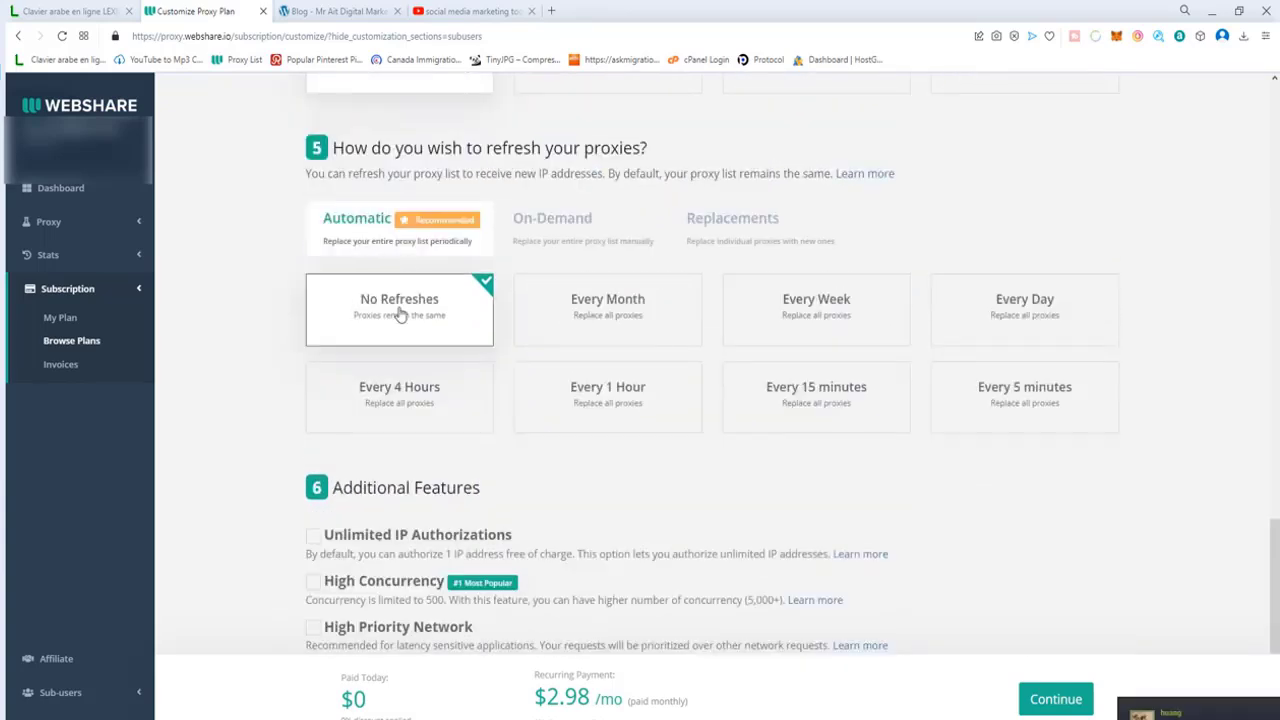
{"action": "scroll", "coordinate": [366, 297], "scroll_direction": "down", "scroll_amount": 1}
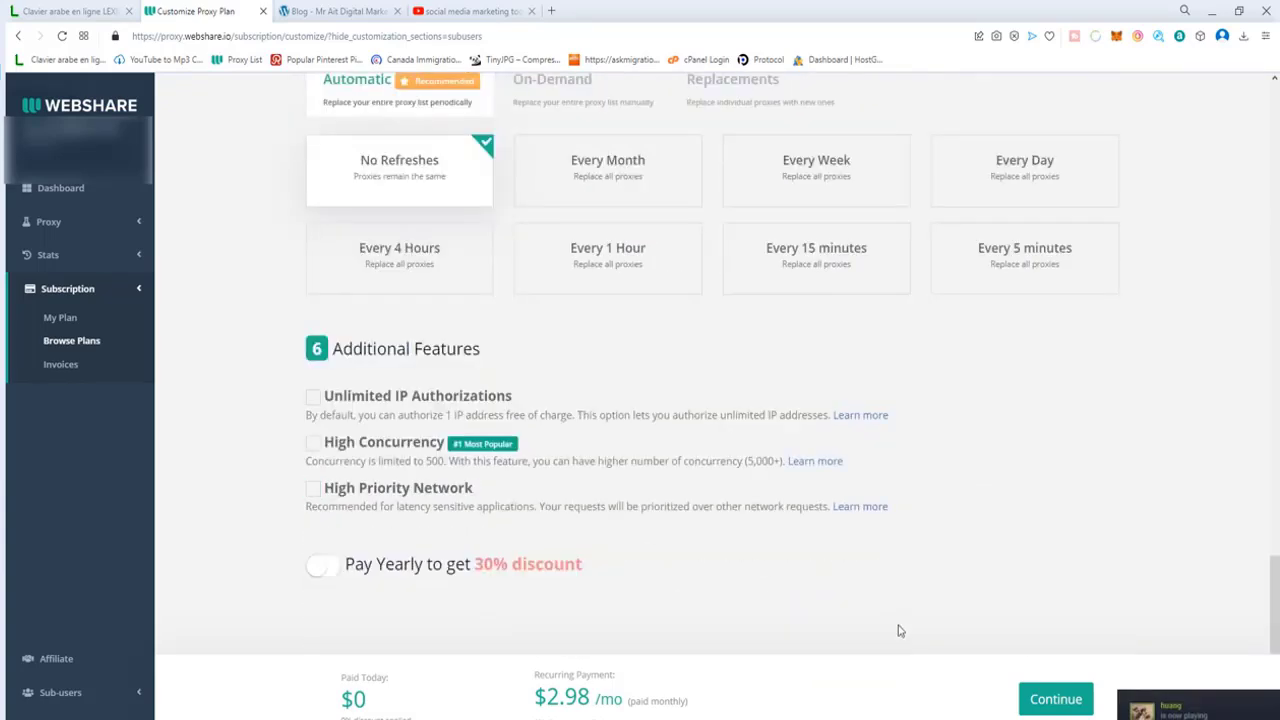
{"action": "left_click", "coordinate": [1066, 704]}
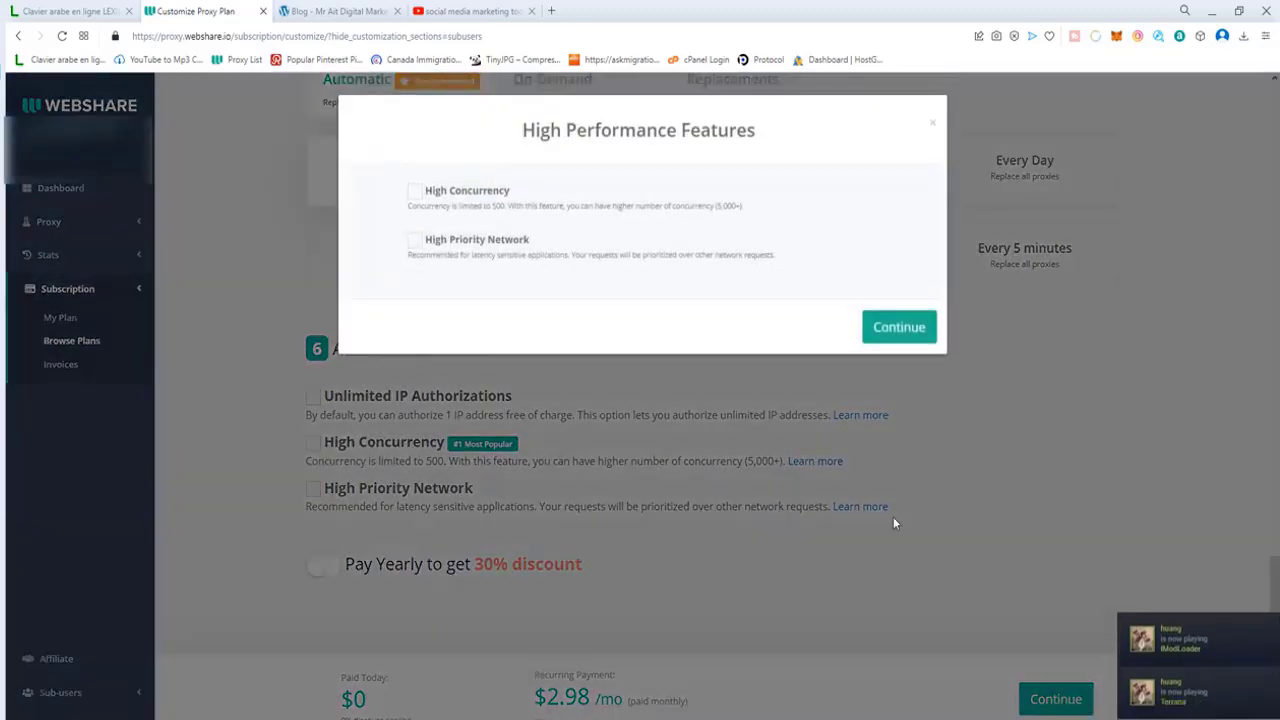
{"action": "left_click", "coordinate": [893, 330]}
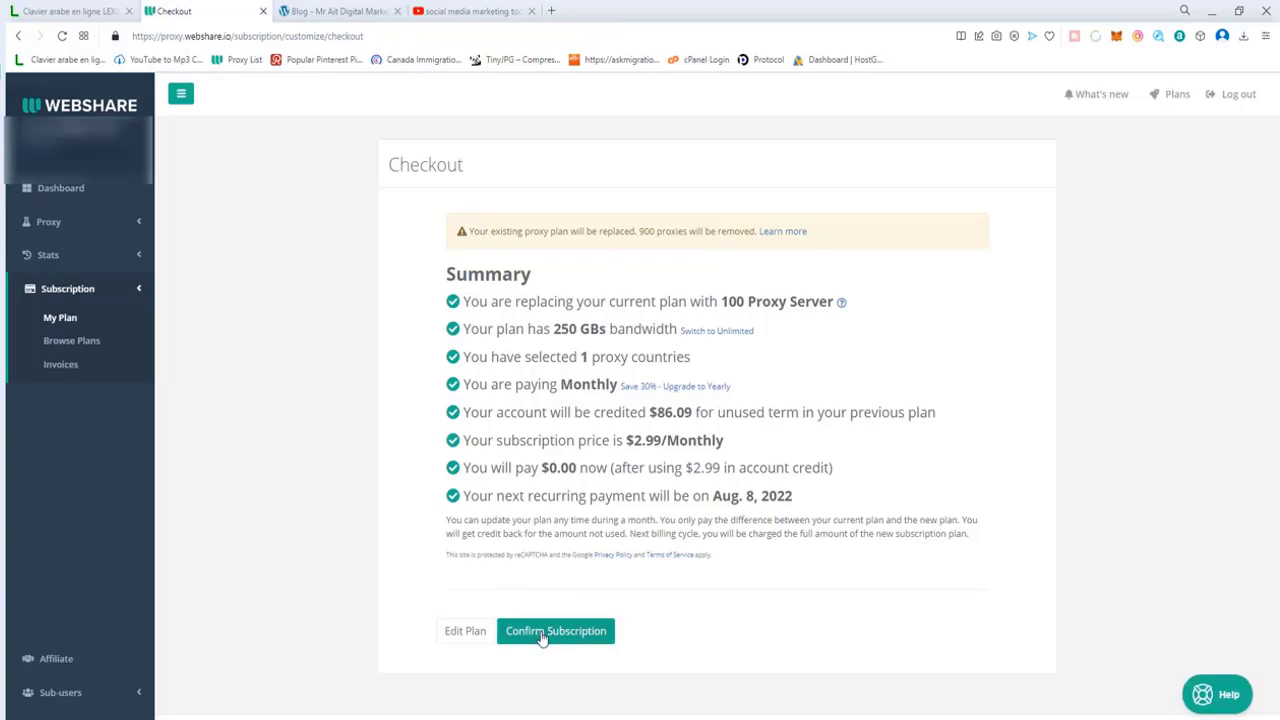
Return to the dashboard and open the proxy list, choosing IP Authorization as authentication method and Direct Connection as connection method.
{"action": "left_click", "coordinate": [58, 196]}
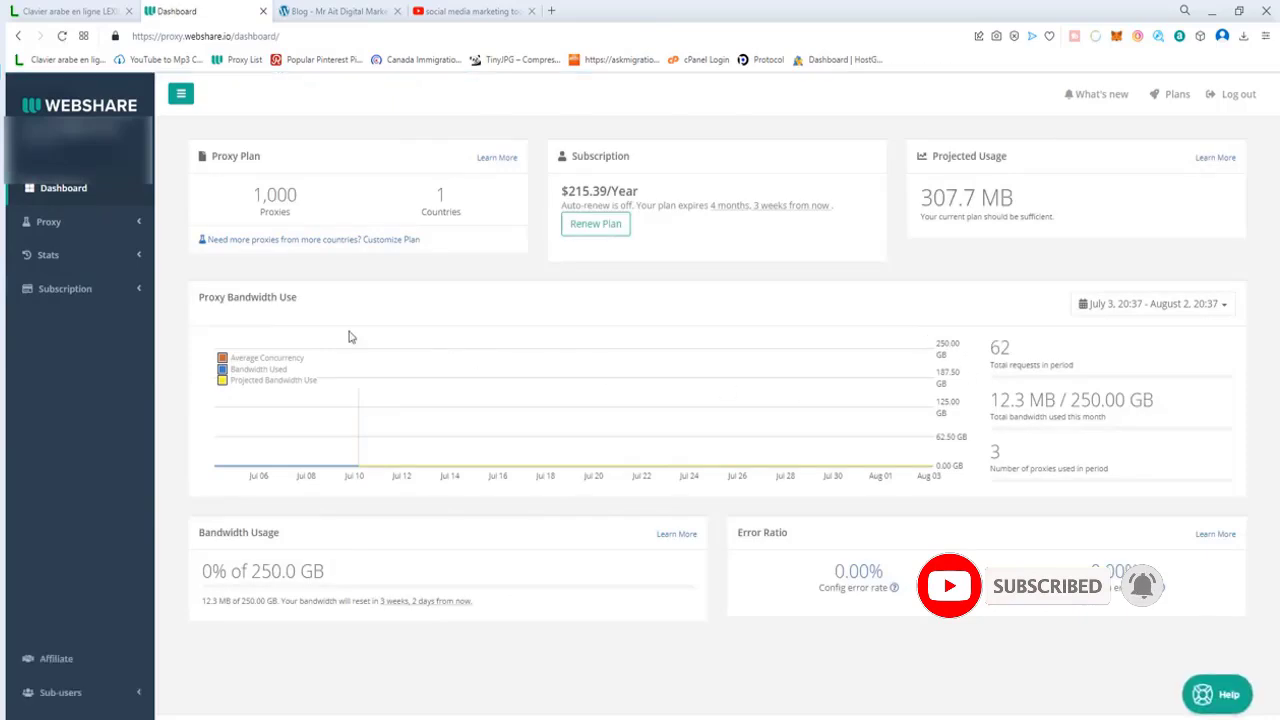
{"action": "left_click", "coordinate": [100, 223]}
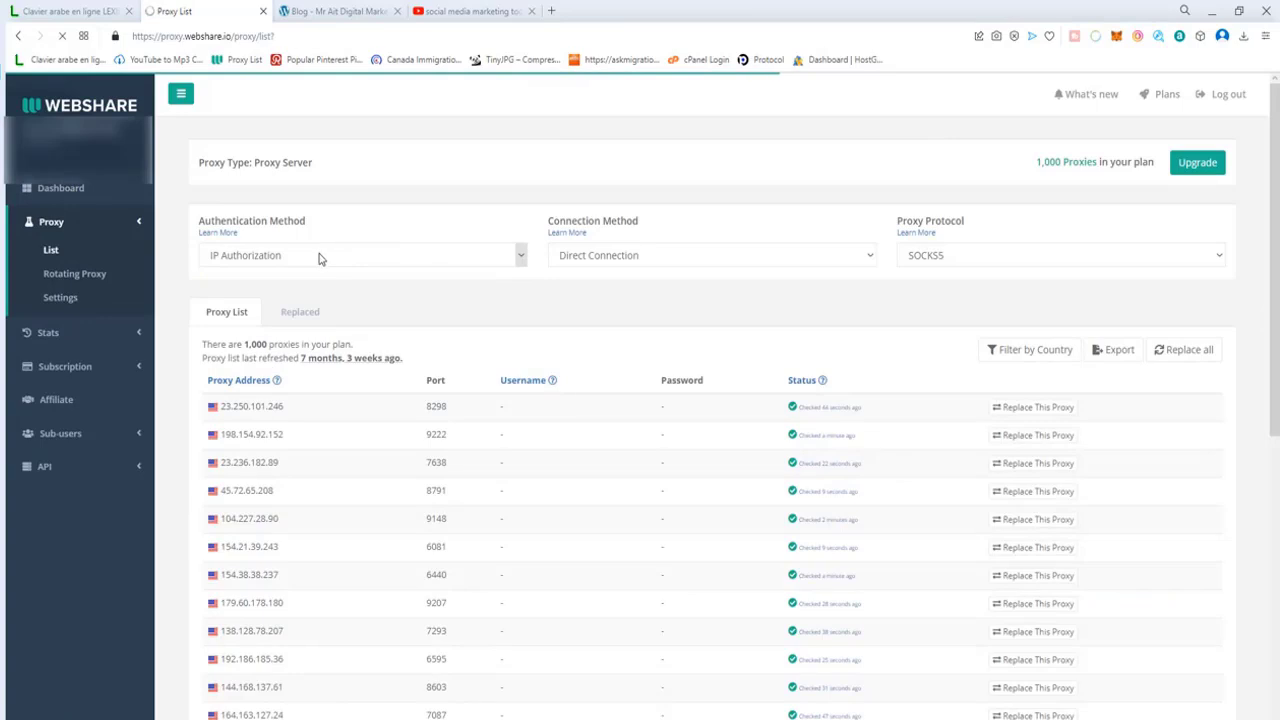
{"action": "left_click", "coordinate": [323, 257]}
{"action": "left_click", "coordinate": [296, 290]}
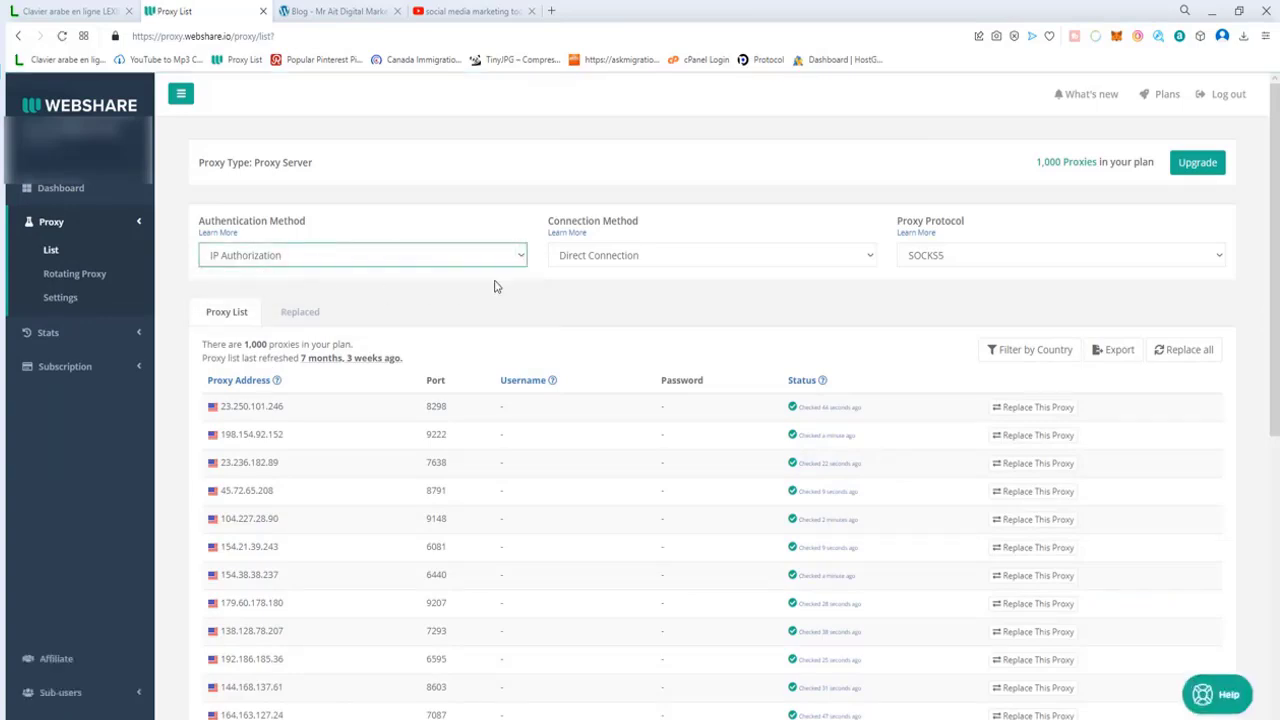
{"action": "left_click", "coordinate": [598, 256]}
{"action": "left_click", "coordinate": [601, 284]}
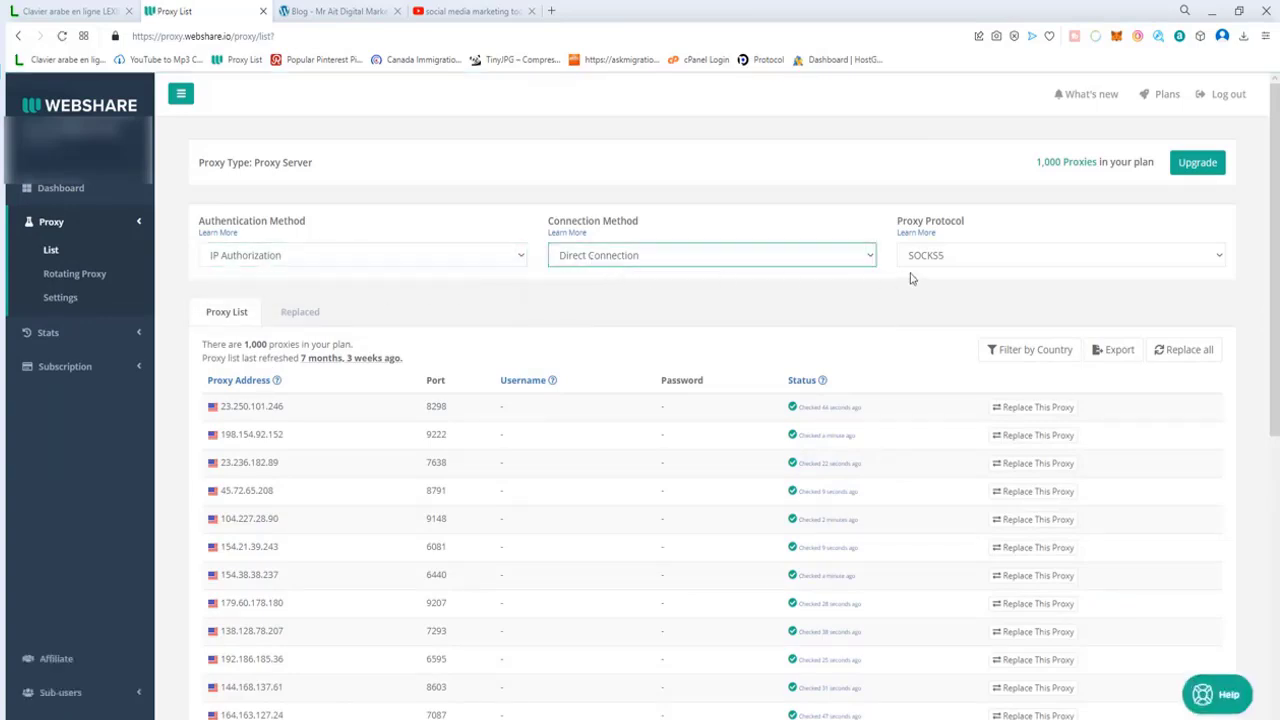
Keep SOCKS5 as the proxy protocol, then export the proxy list and download it as a text file.
{"action": "left_click", "coordinate": [962, 255]}
{"action": "left_click", "coordinate": [954, 290]}
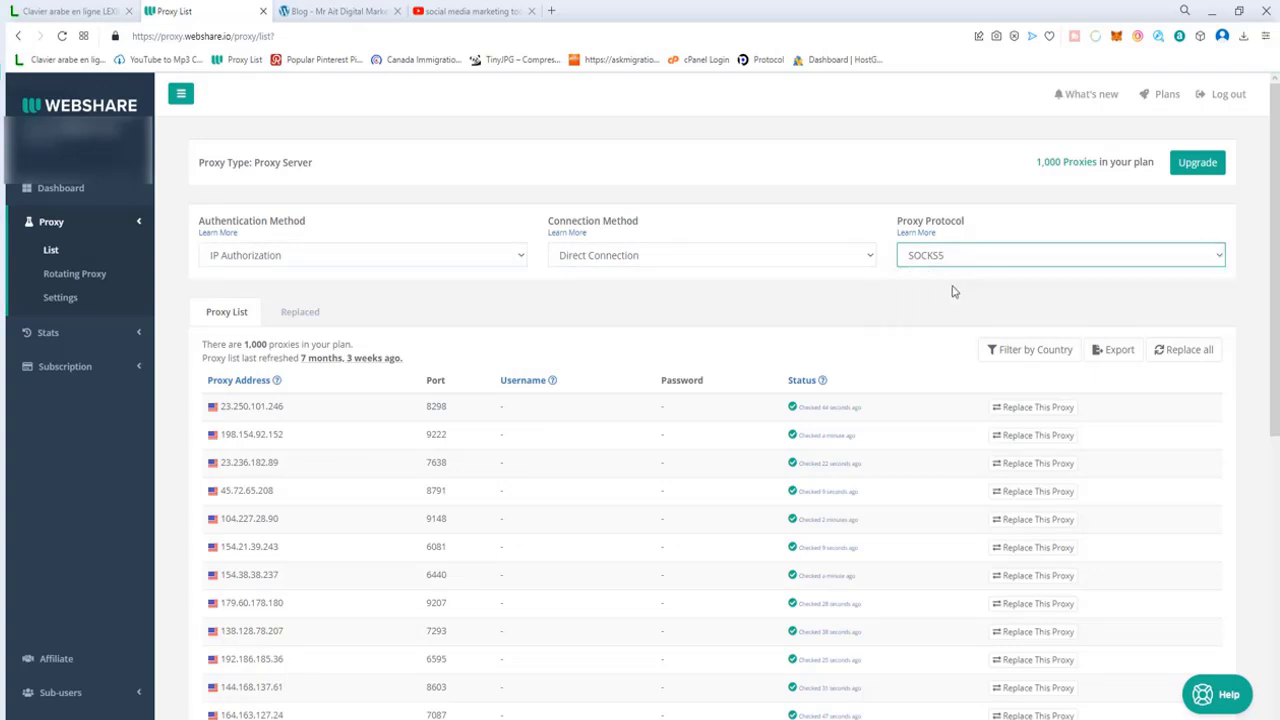
{"action": "left_click", "coordinate": [1113, 352]}
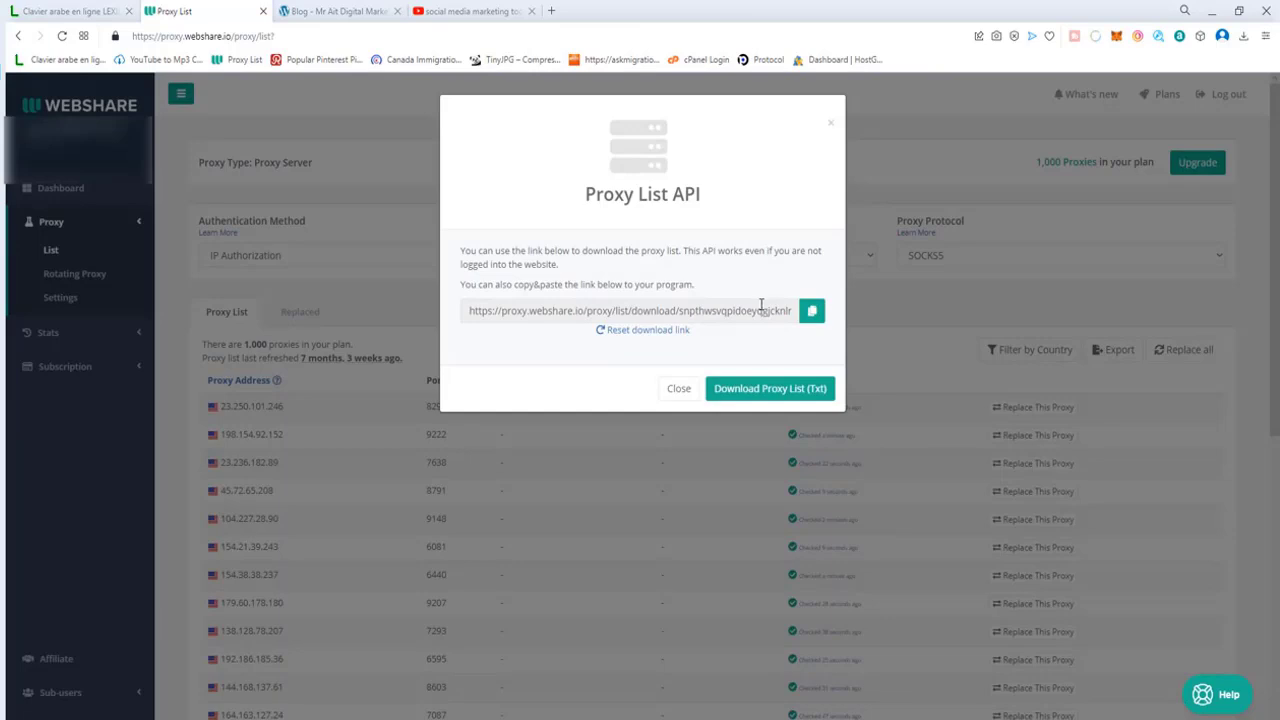
{"action": "left_click", "coordinate": [753, 395]}
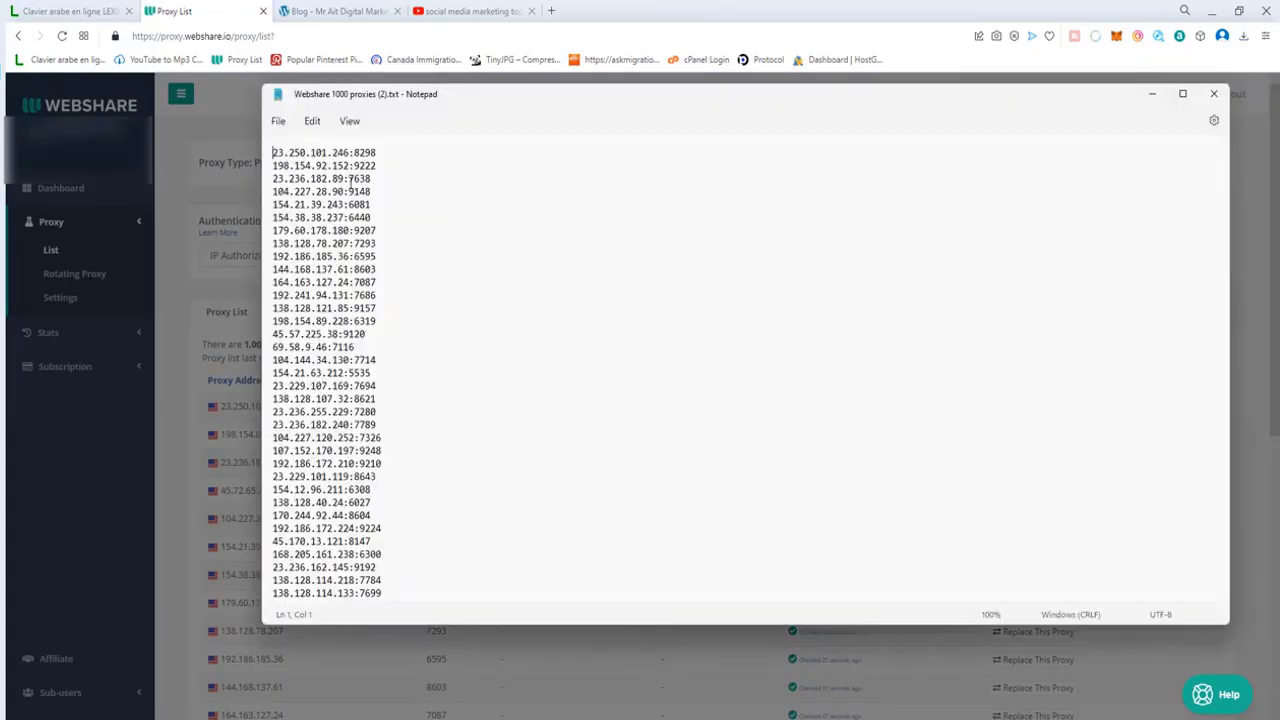
Look over the proxy addresses and ports in the downloaded text file and select all of them.
{"action": "left_click_drag", "start_coordinate": [343, 191], "coordinate": [294, 528]}
{"action": "left_click", "coordinate": [424, 329]}
{"action": "key", "text": "ctrl+a"}
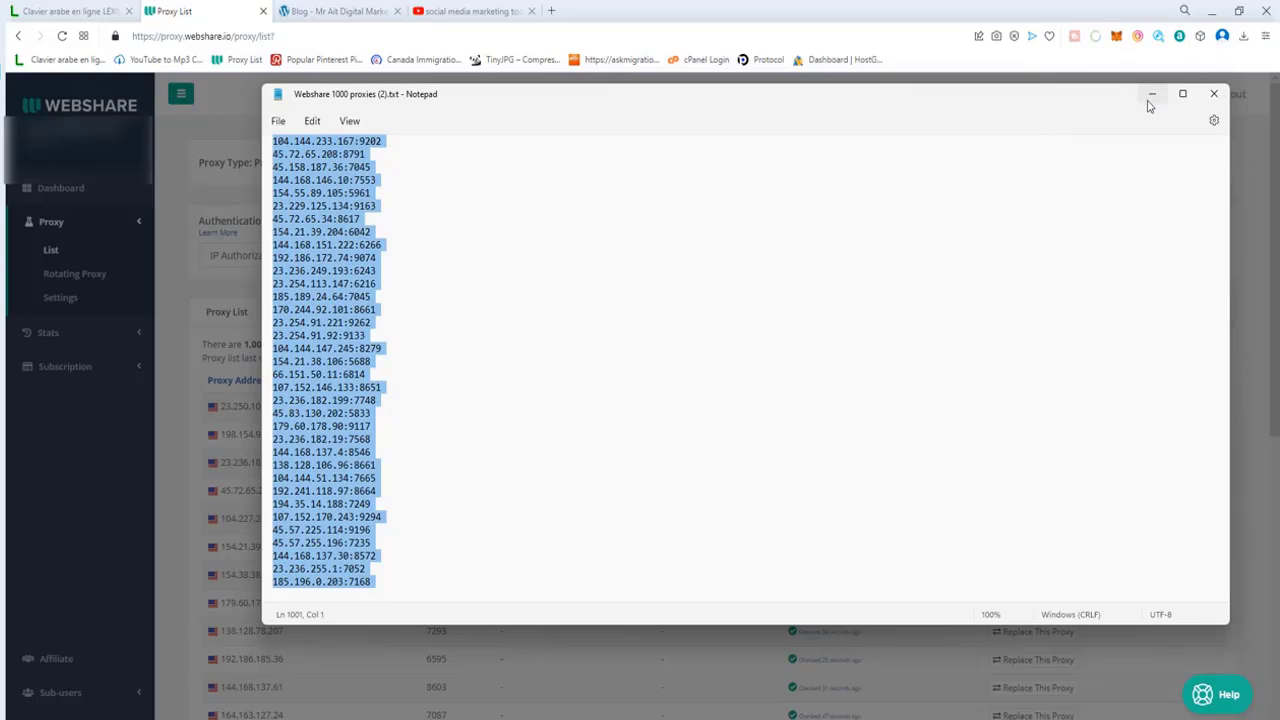
Switch to Diabolic Traffic Bot on the other desktop and examine the entries in its private proxies list.
{"action": "mouse_move", "coordinate": [659, 716]}
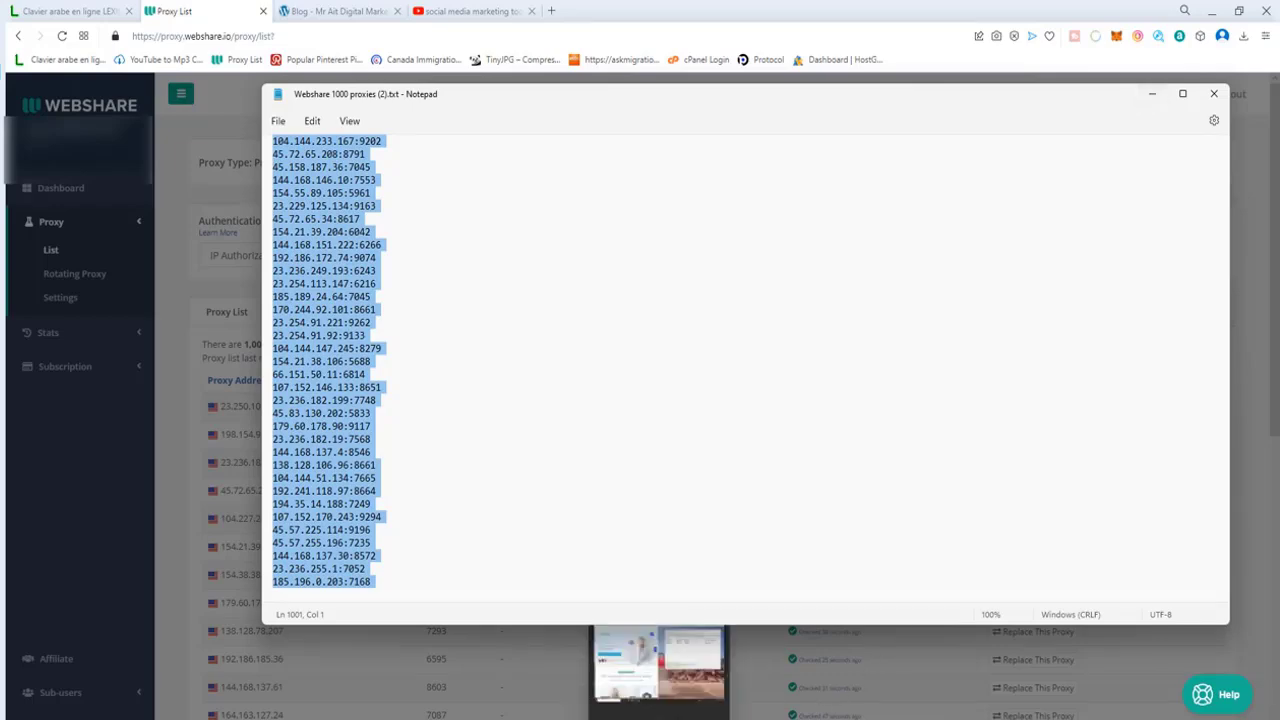
{"action": "left_click", "coordinate": [659, 662]}
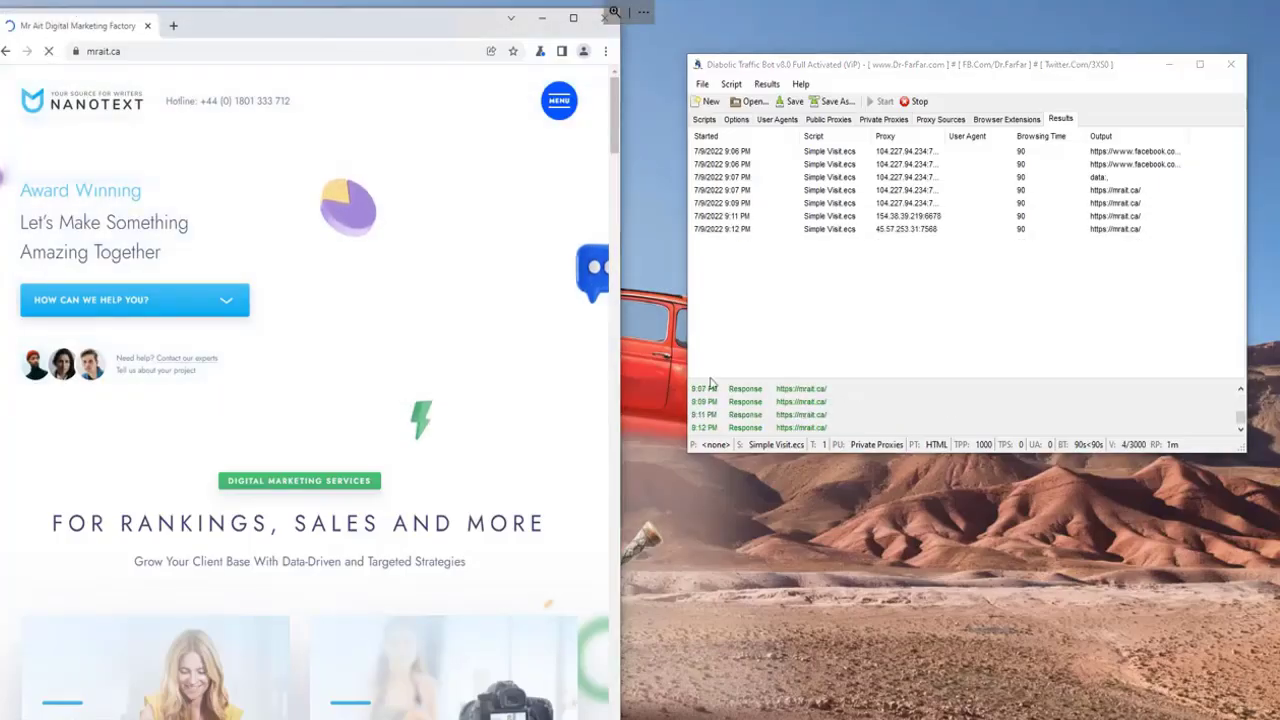
{"action": "left_click_drag", "start_coordinate": [357, 14], "coordinate": [738, 78]}
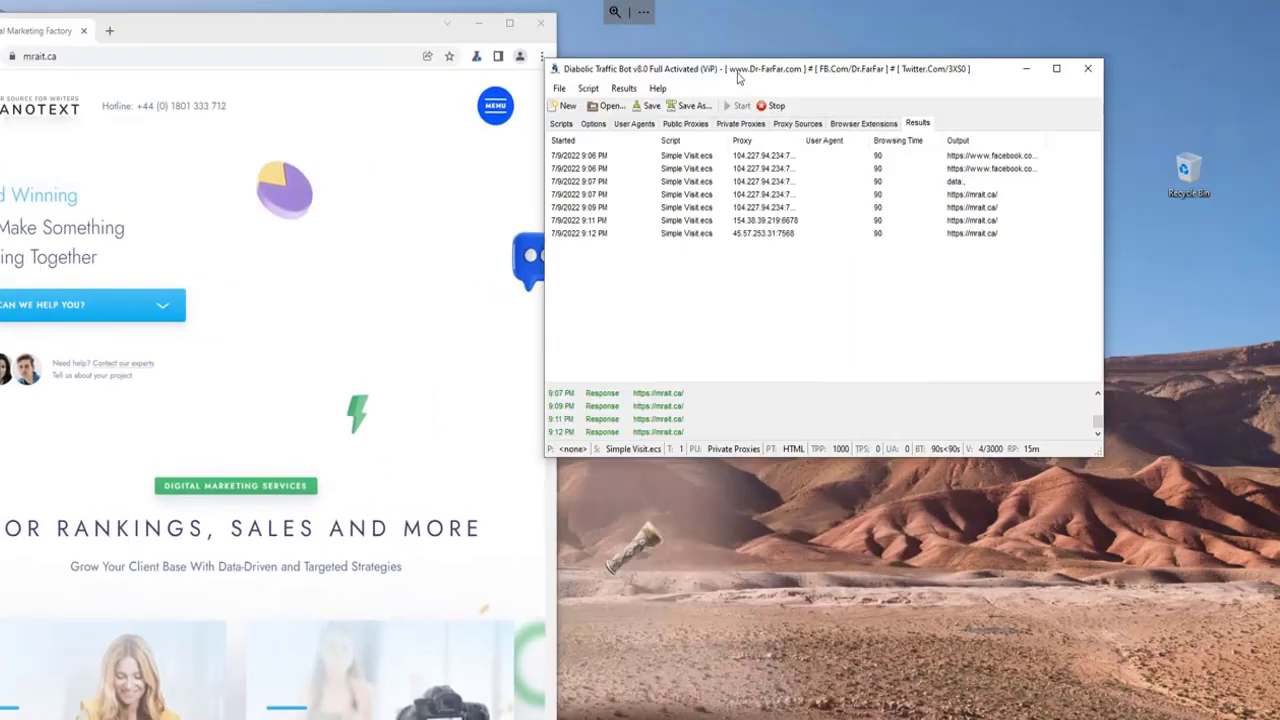
{"action": "left_click", "coordinate": [741, 124]}
{"action": "left_click", "coordinate": [682, 190]}
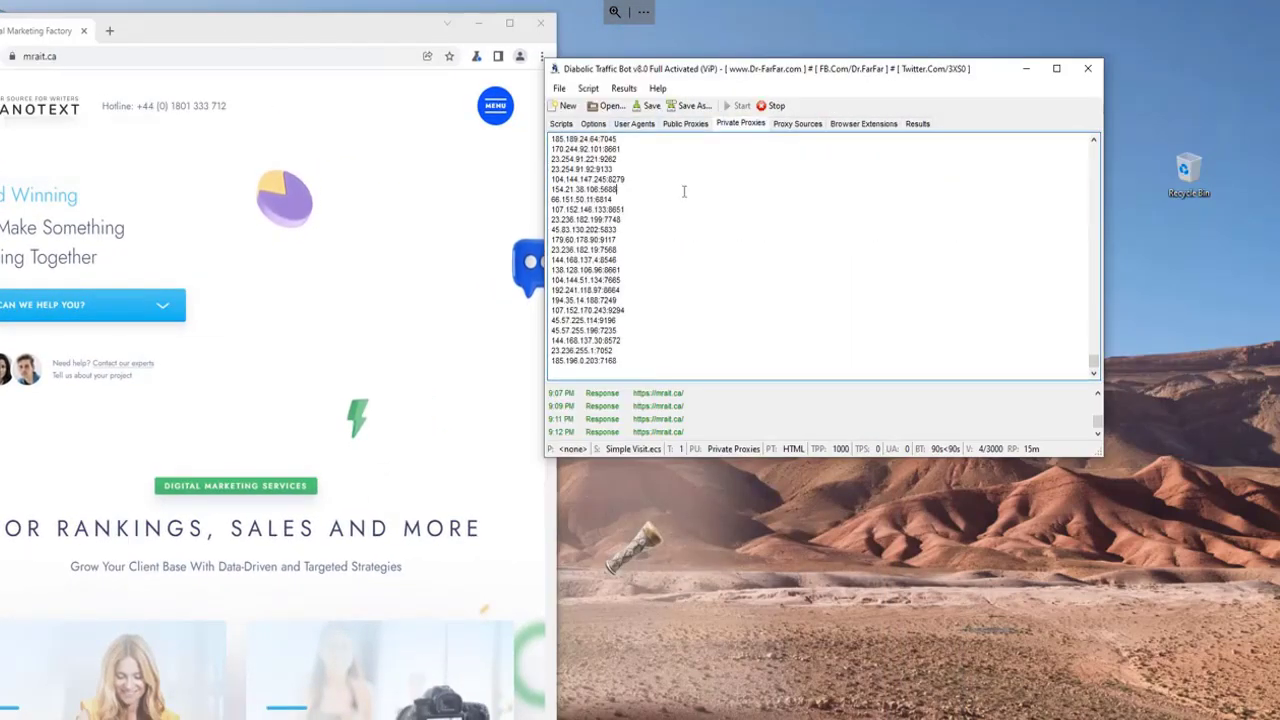
{"action": "key", "text": "ctrl+a"}
{"action": "key", "text": "Right"}
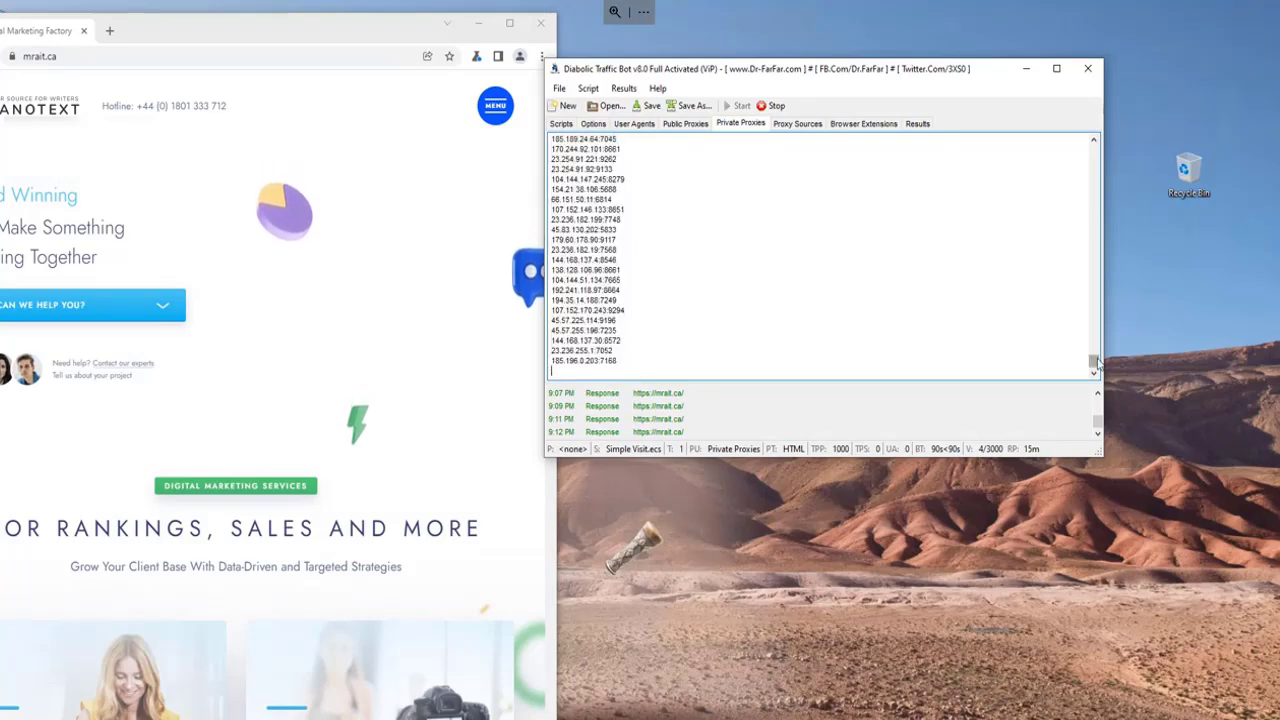
Display the bot's visit results and position its window beside the browser window showing mrait.ca.
{"action": "left_click", "coordinate": [863, 123]}
{"action": "left_click", "coordinate": [916, 126]}
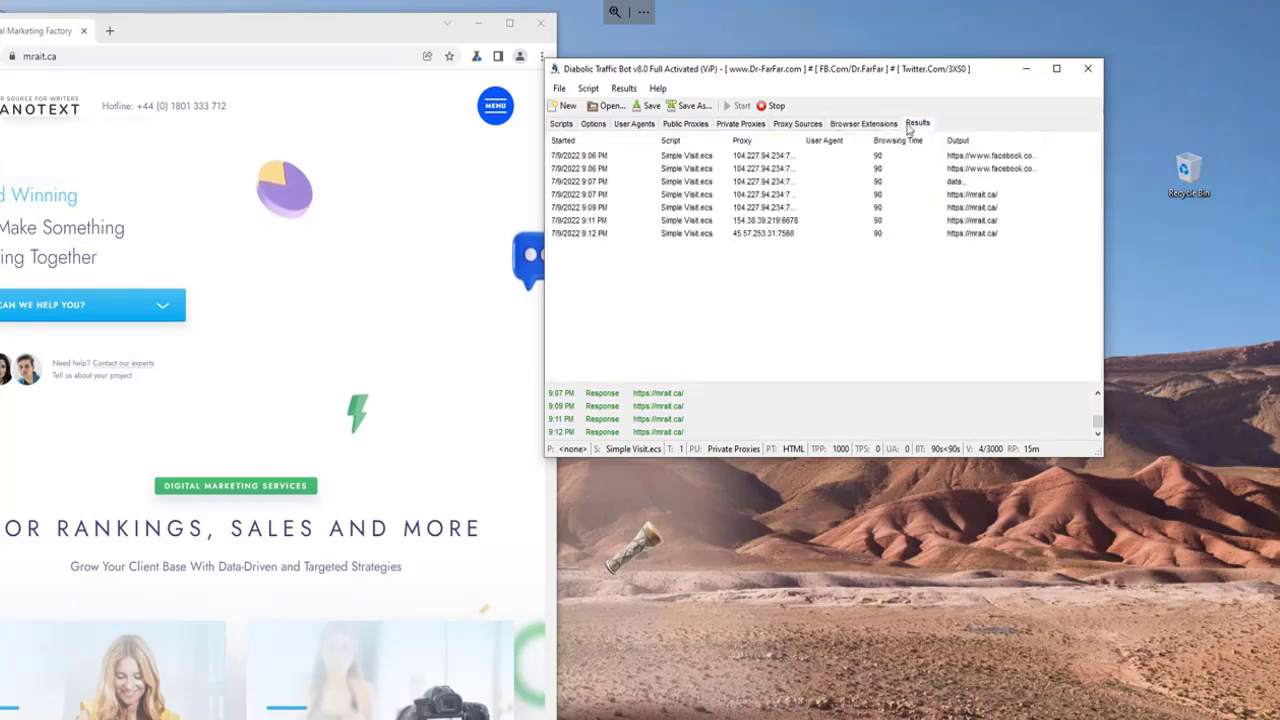
{"action": "left_click_drag", "start_coordinate": [826, 76], "coordinate": [974, 68]}
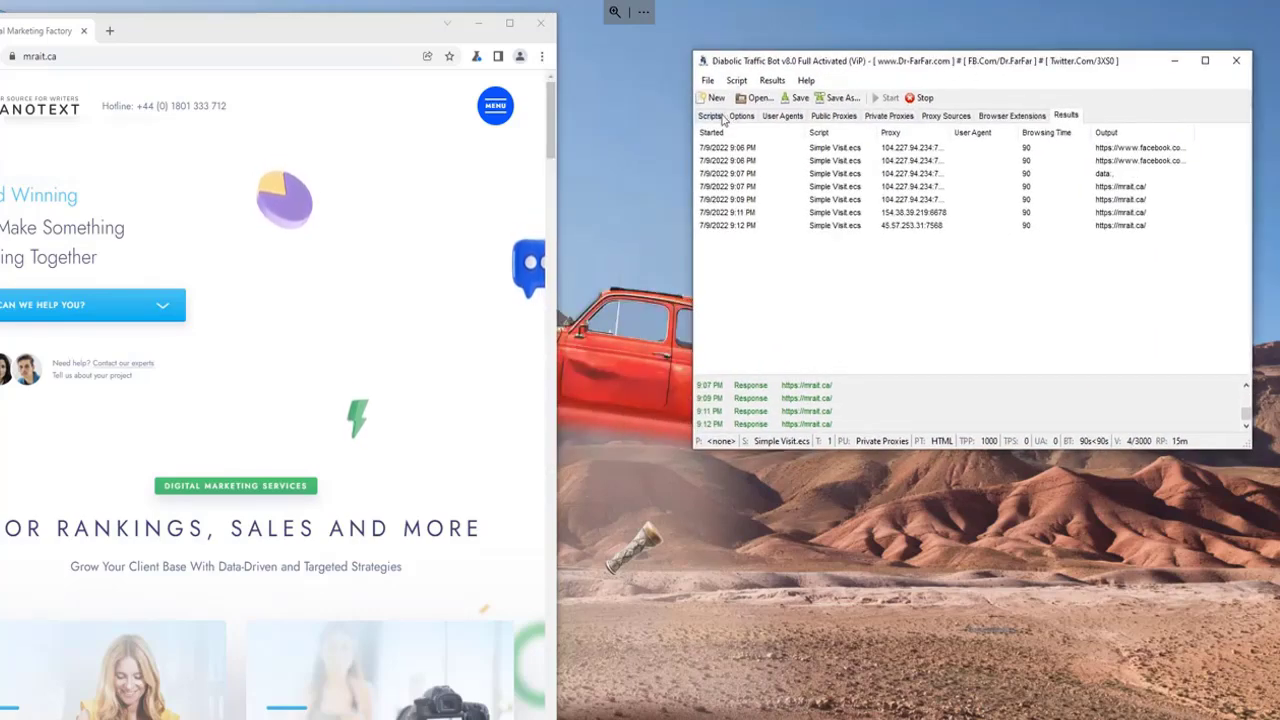
{"action": "left_click_drag", "start_coordinate": [828, 52], "coordinate": [747, 48]}
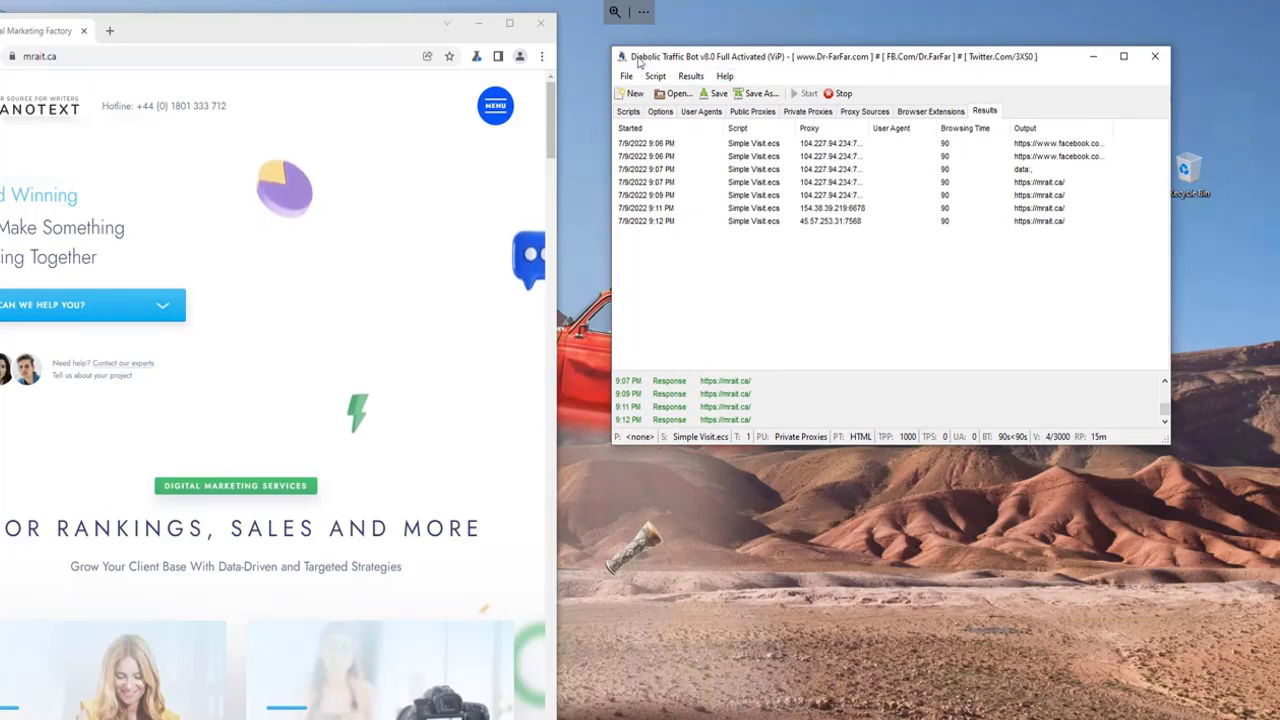
{"action": "left_click_drag", "start_coordinate": [321, 34], "coordinate": [427, 37]}
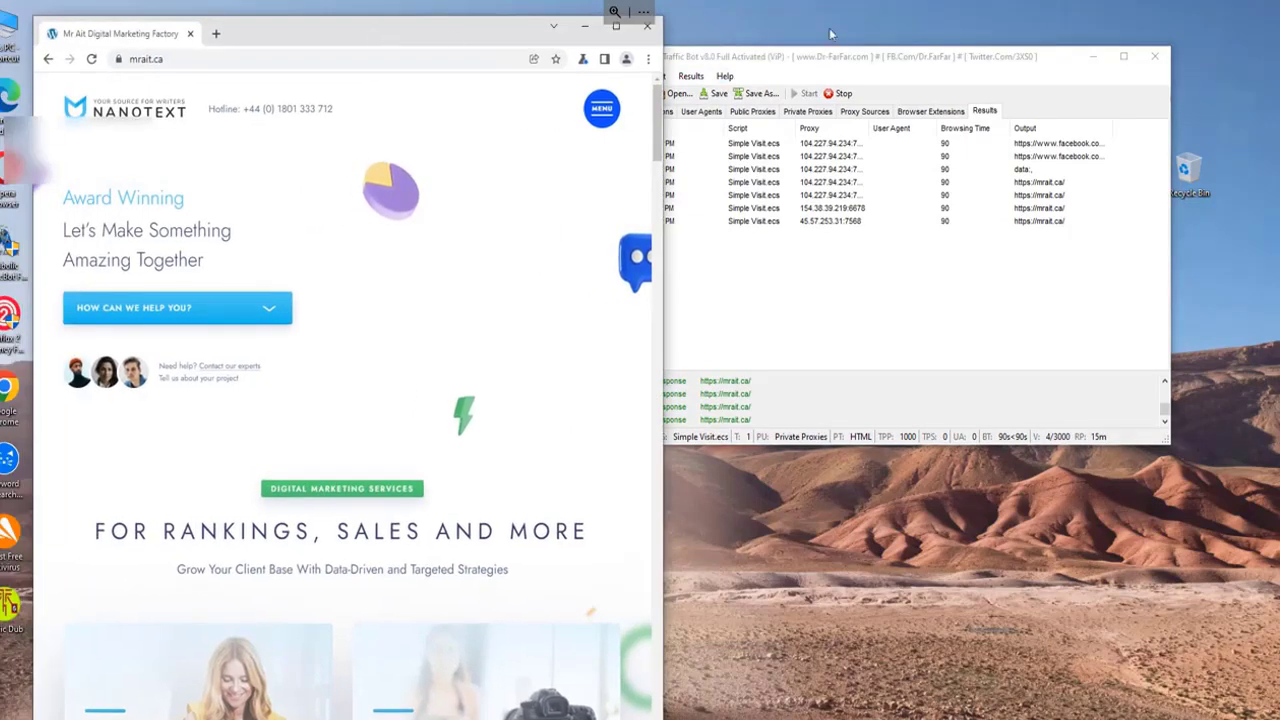
Leave the bot's desktop and view the "social media marketing tools" playlist on YouTube.
{"action": "left_click", "coordinate": [1205, 7]}
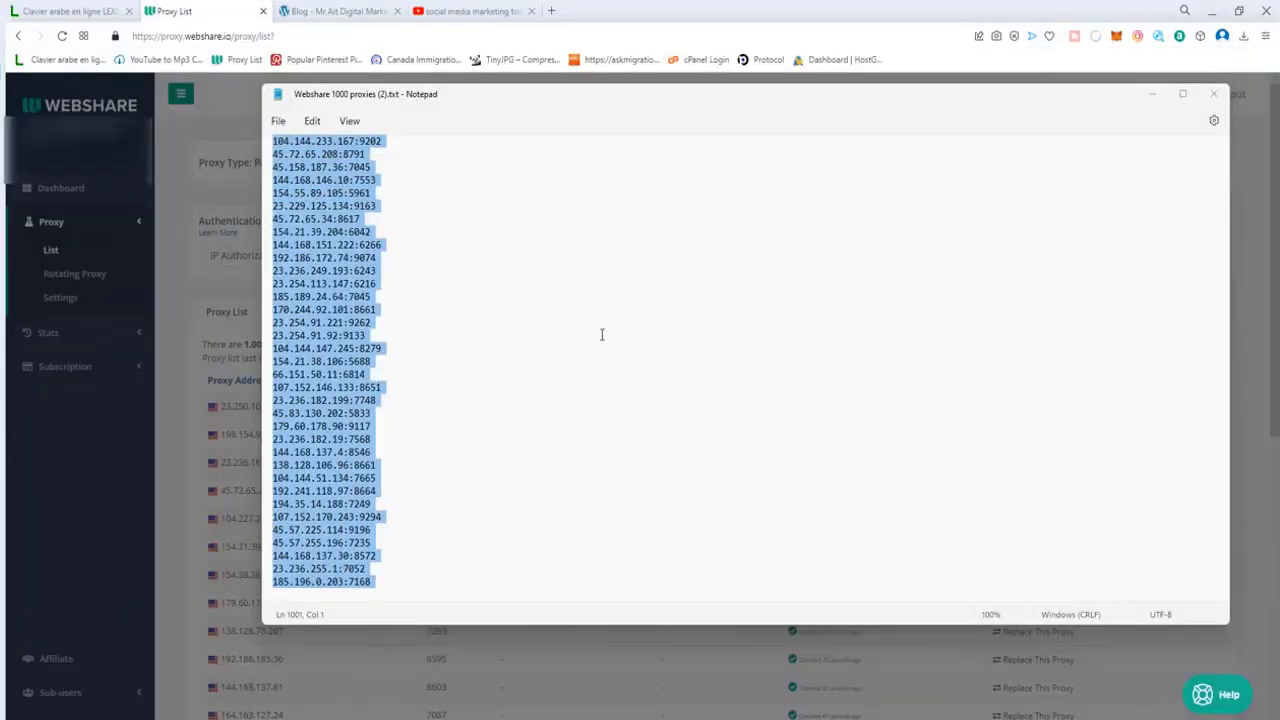
{"action": "left_click", "coordinate": [418, 8]}
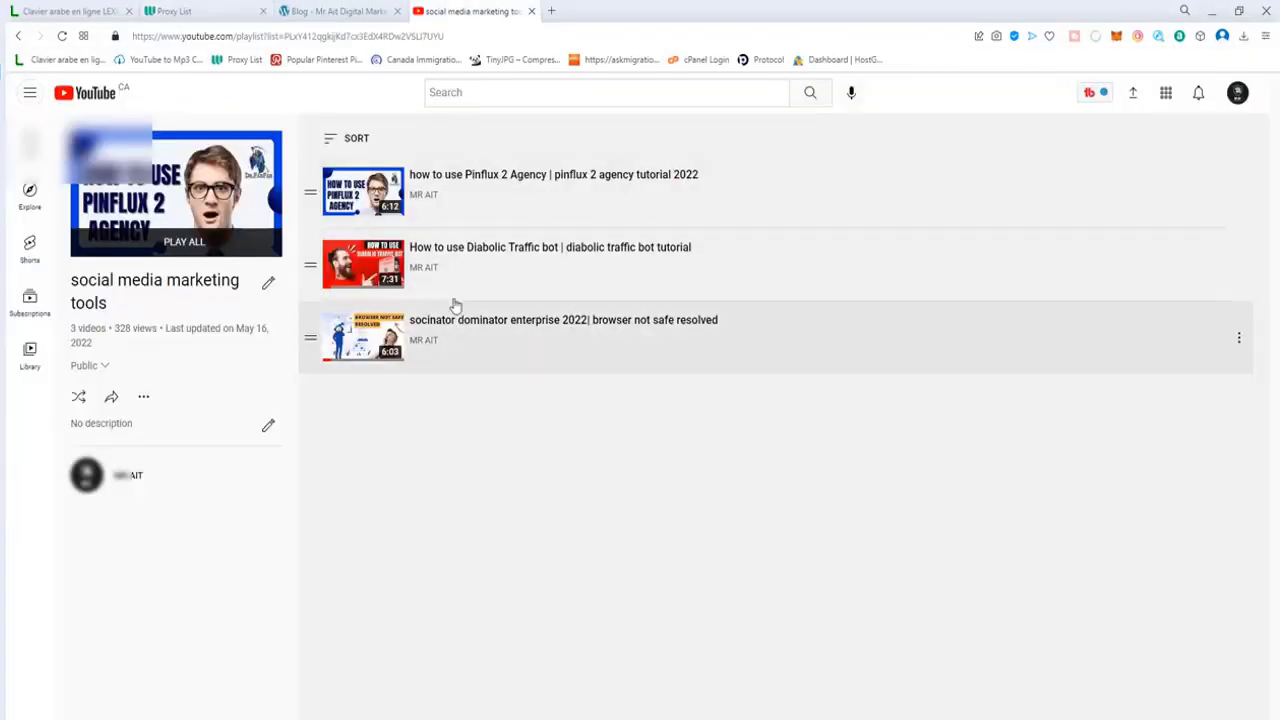
Return to the Webshare proxy list, close the export dialog and open the dashboard to point out the help option.
{"action": "left_click", "coordinate": [170, 11]}
{"action": "left_click", "coordinate": [829, 126]}
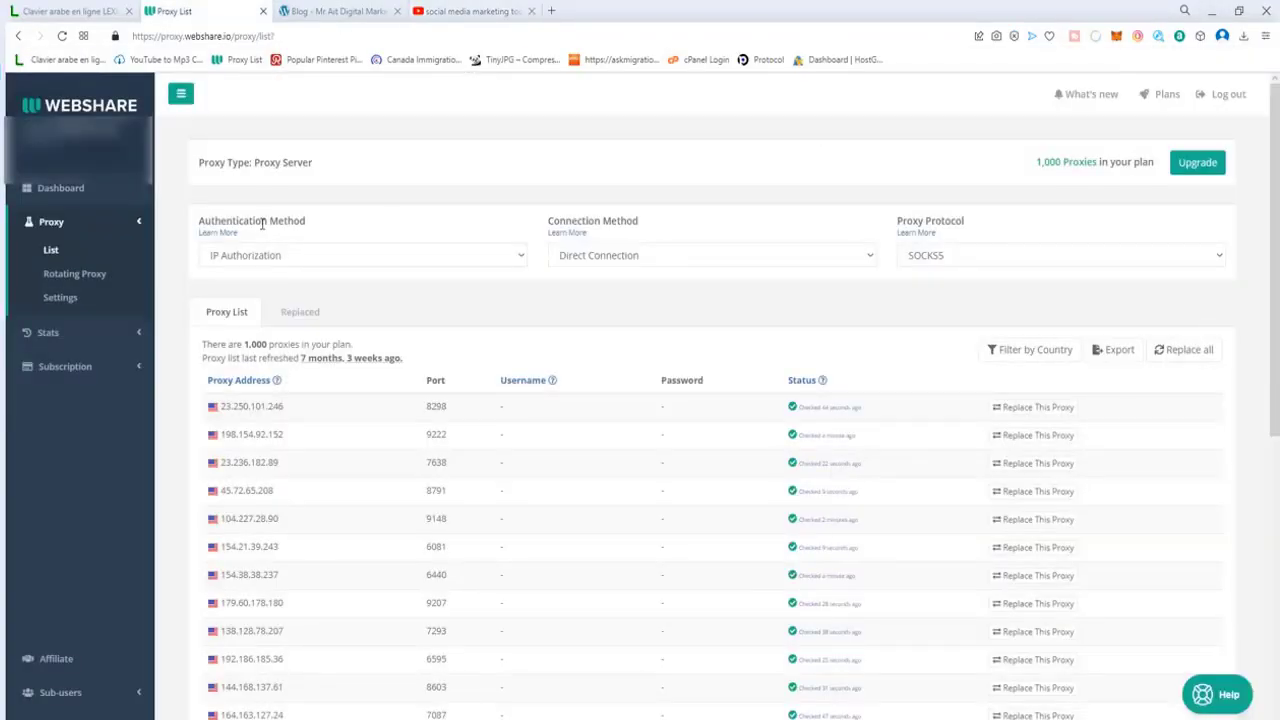
{"action": "left_click", "coordinate": [60, 192]}
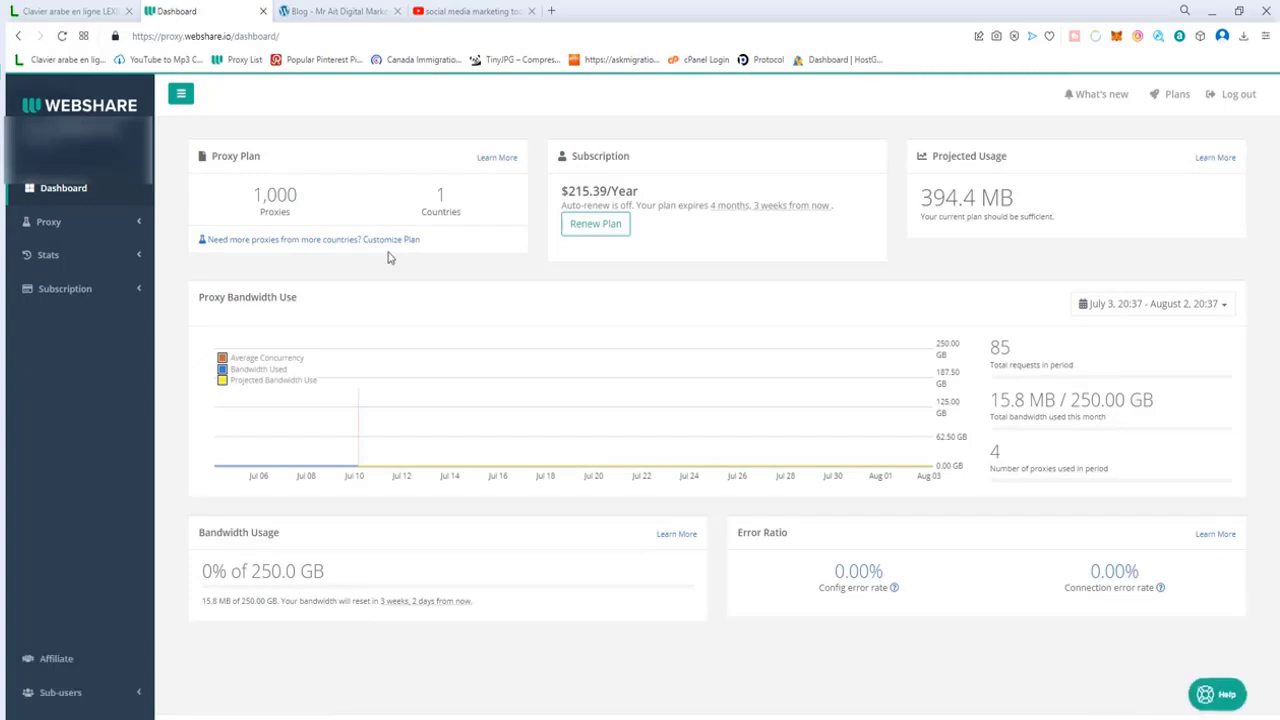
{"action": "left_click", "coordinate": [1216, 694]}
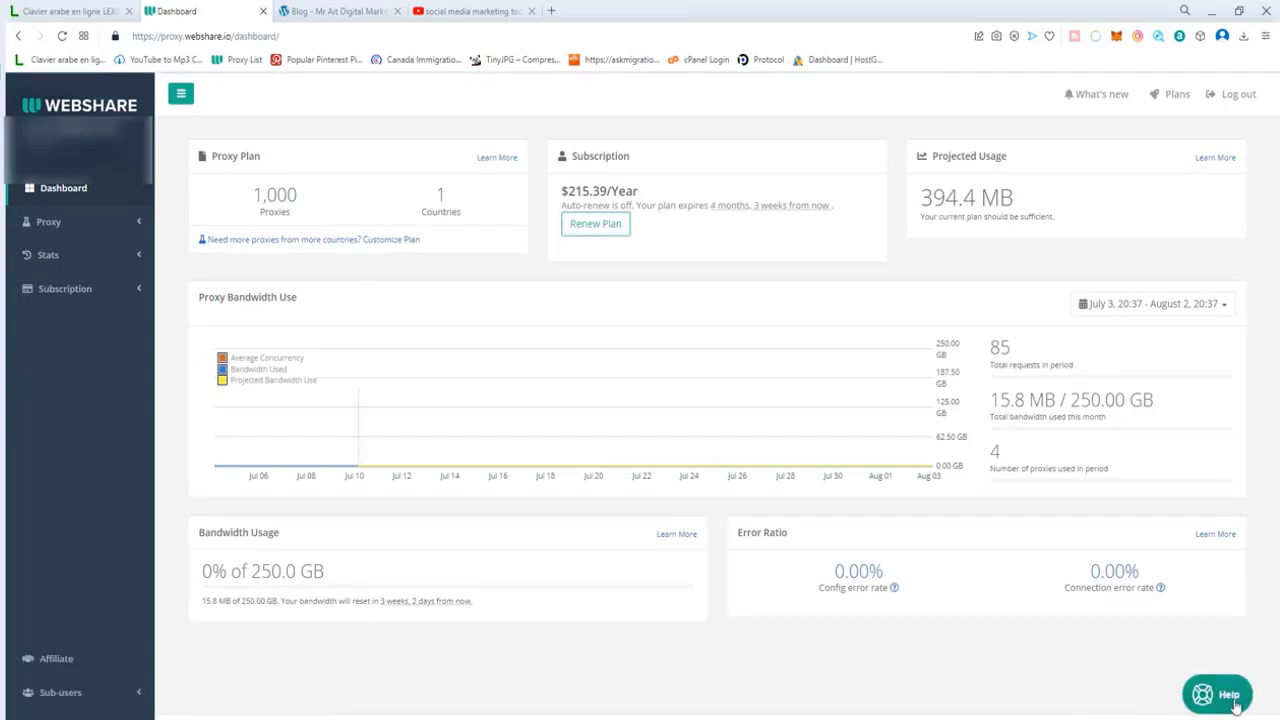